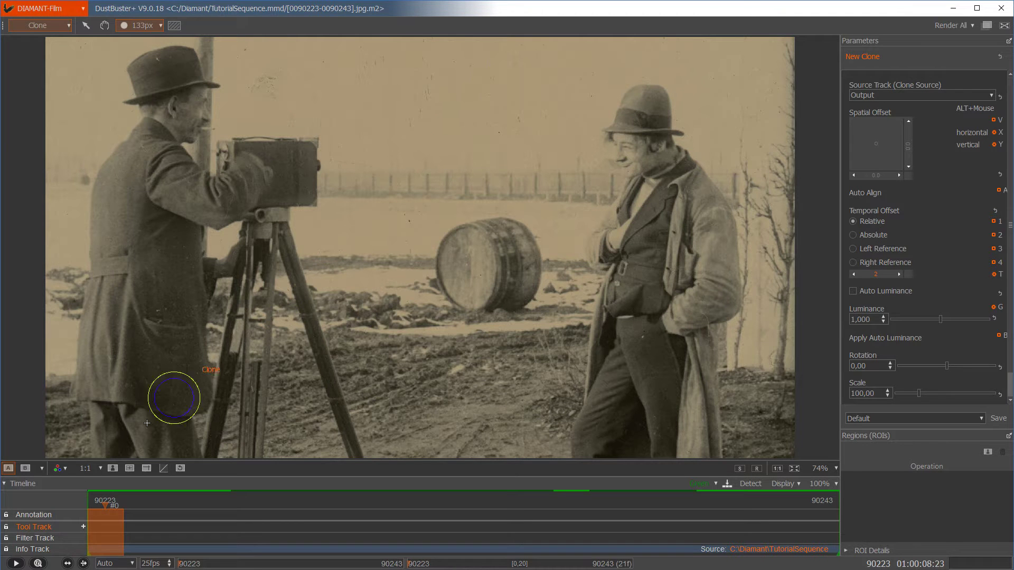
Step: Play the film sequence and stop playback on frame 90226
left_click(16, 563)
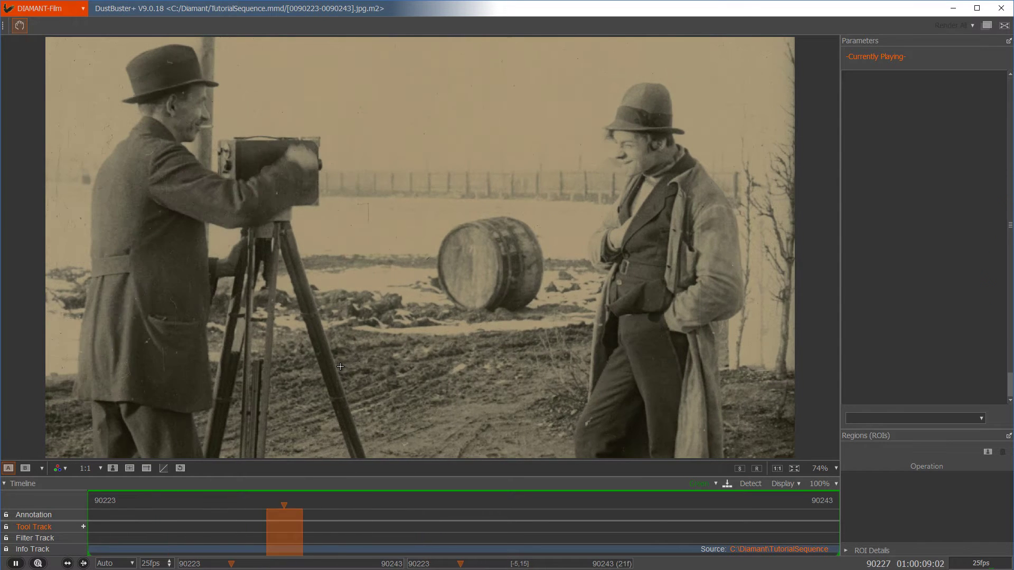
key("c")
left_click(341, 364)
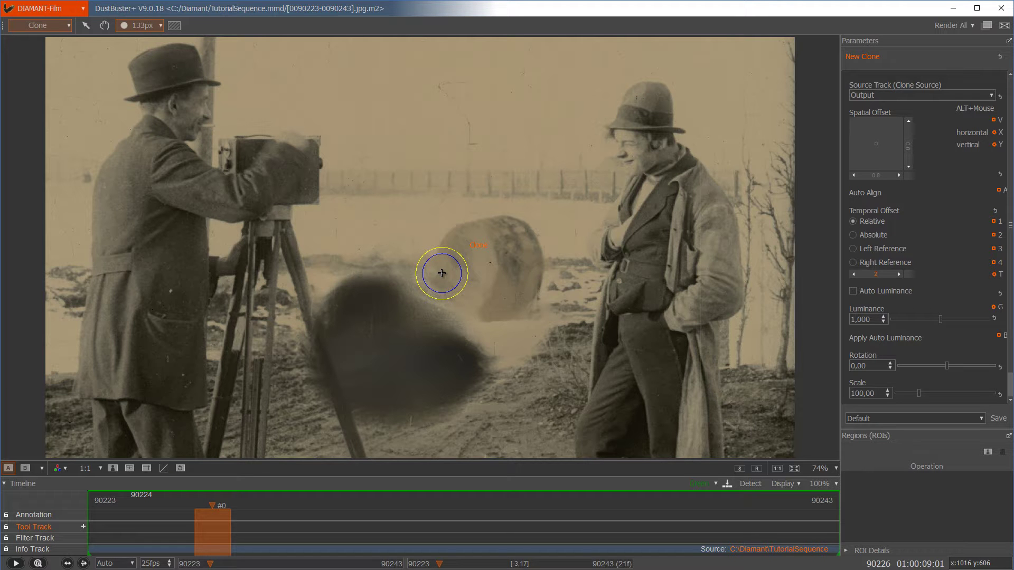
Step: Choose the Clone paint tool and look at its brush settings
left_click(65, 26)
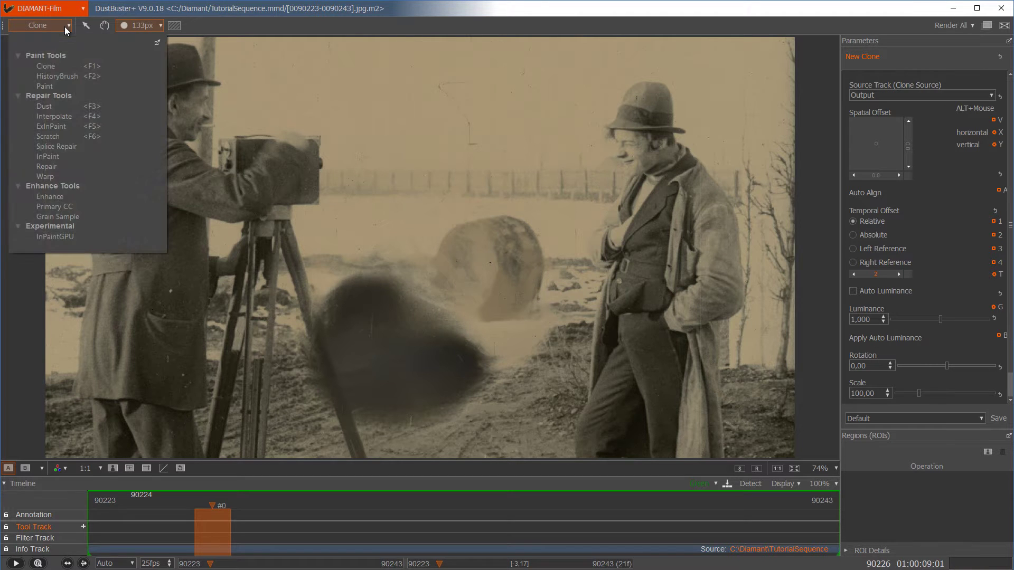
left_click(51, 66)
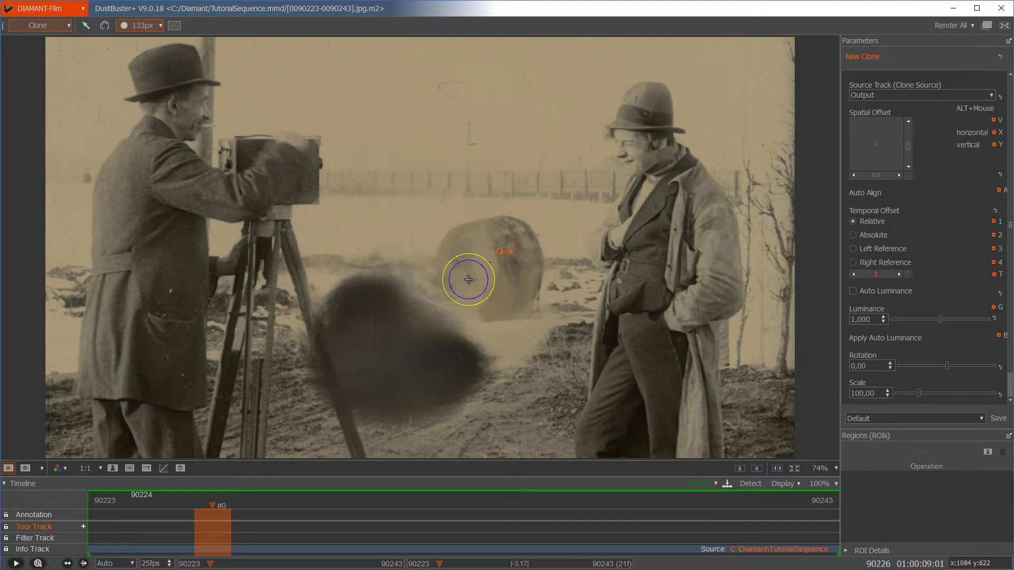
left_click(160, 26)
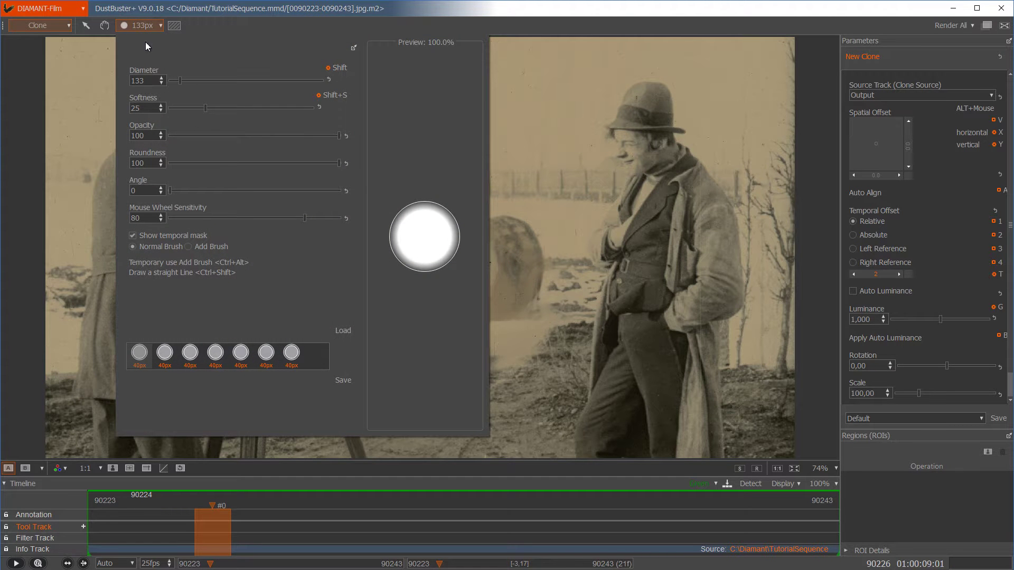
left_click(160, 25)
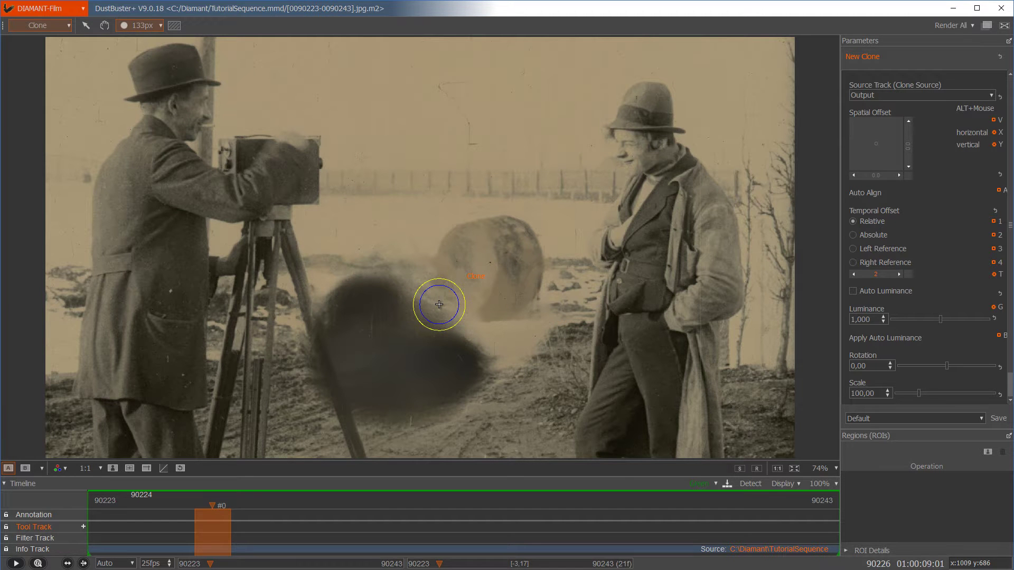
Step: Enlarge the Clone brush to 314 px in diameter and set its softness to 30
scroll(439, 304, "up", 5)
scroll(439, 306, "down", 5)
scroll(439, 307, "up", 5)
scroll(439, 307, "down", 5)
scroll(439, 307, "up", 5)
scroll(439, 307, "down", 4)
scroll(439, 307, "up", 3)
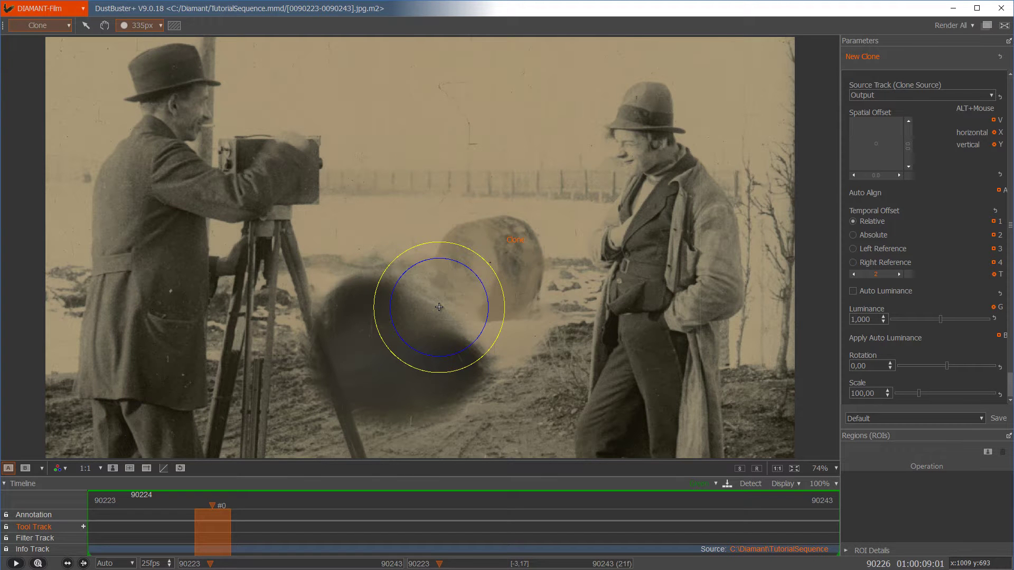
scroll(439, 307, "up", 5)
scroll(434, 306, "down", 7)
scroll(432, 306, "up", 5)
scroll(435, 312, "down", 4)
scroll(449, 307, "up", 1)
scroll(452, 305, "up", 3)
scroll(460, 301, "up", 2)
scroll(463, 306, "down", 2)
scroll(456, 306, "down", 3)
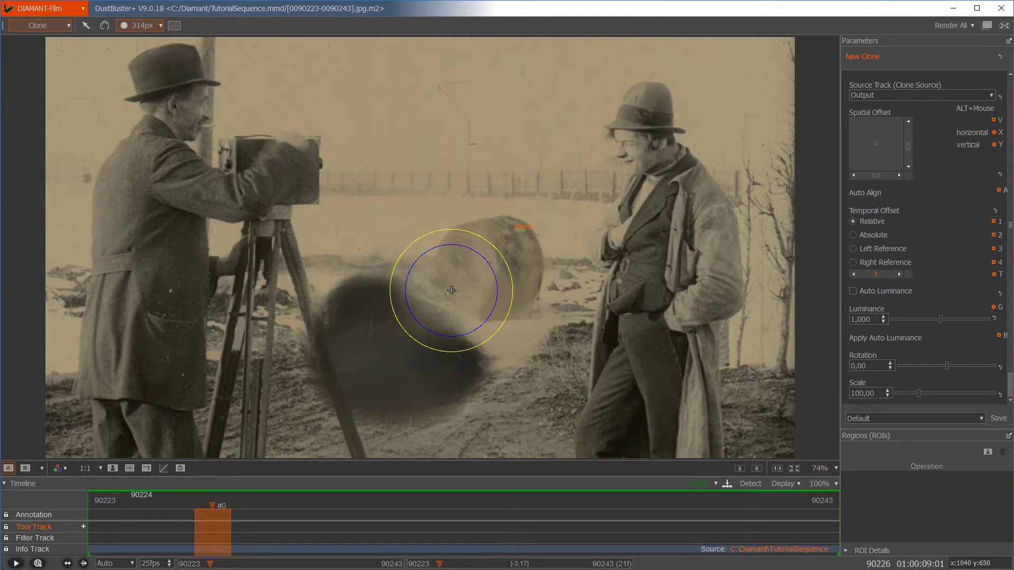
scroll(452, 290, "down", 3)
scroll(451, 290, "down", 3)
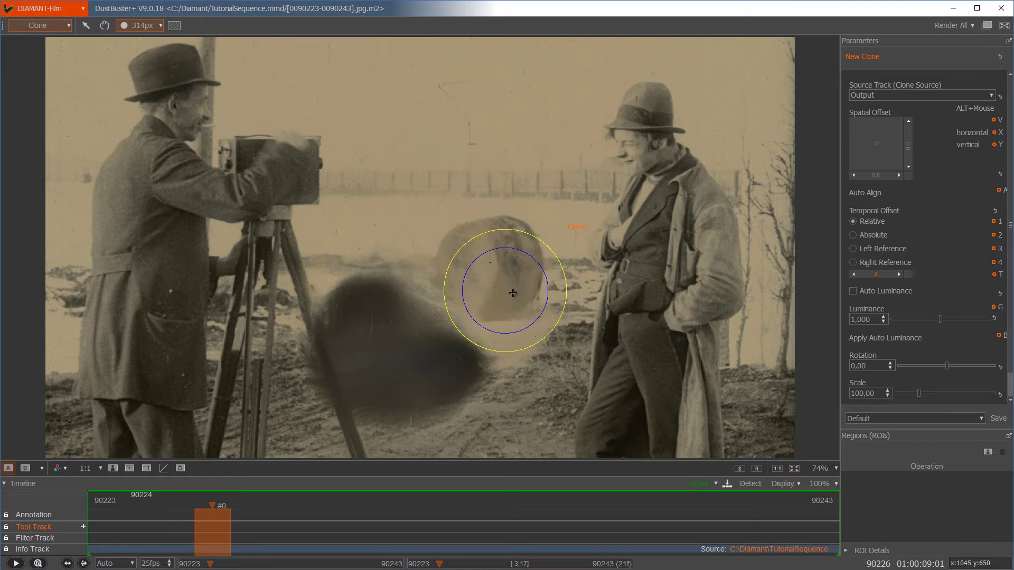
Step: Paint a clone over the damaged area around the barrel and set its relative temporal offset to 8
mouse_move(505, 297)
left_mouse_down()
mouse_move(511, 252)
mouse_move(483, 242)
mouse_move(354, 299)
mouse_move(341, 343)
mouse_move(472, 335)
mouse_move(468, 355)
mouse_move(360, 388)
mouse_move(311, 344)
mouse_move(292, 383)
mouse_move(305, 398)
mouse_move(445, 400)
mouse_move(475, 376)
mouse_move(514, 267)
mouse_move(488, 369)
mouse_move(471, 394)
mouse_move(427, 421)
mouse_move(323, 423)
mouse_move(354, 396)
mouse_move(316, 364)
mouse_move(399, 267)
mouse_move(448, 231)
mouse_move(401, 242)
mouse_move(373, 265)
mouse_move(478, 258)
left_mouse_up()
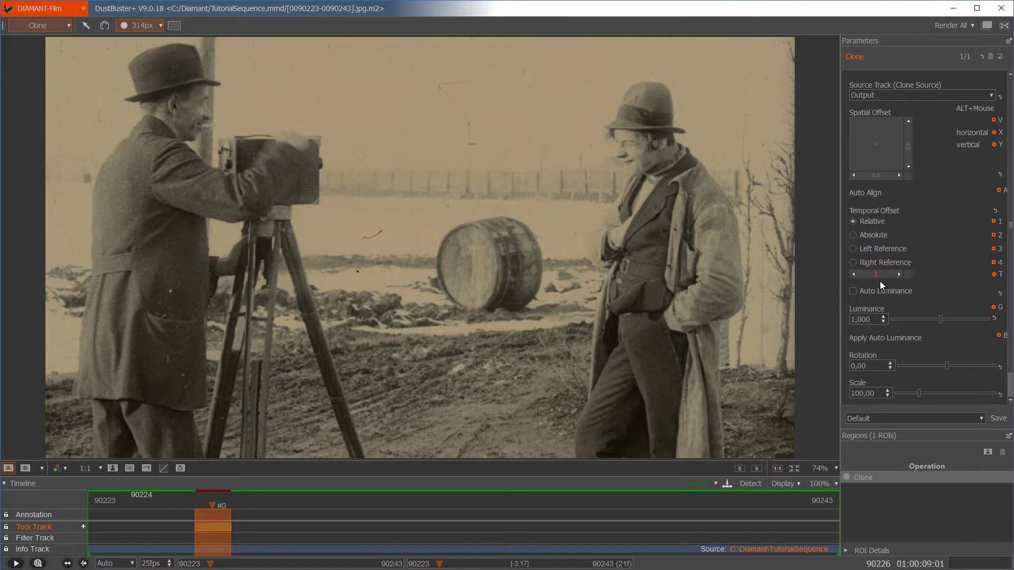
left_click(898, 275)
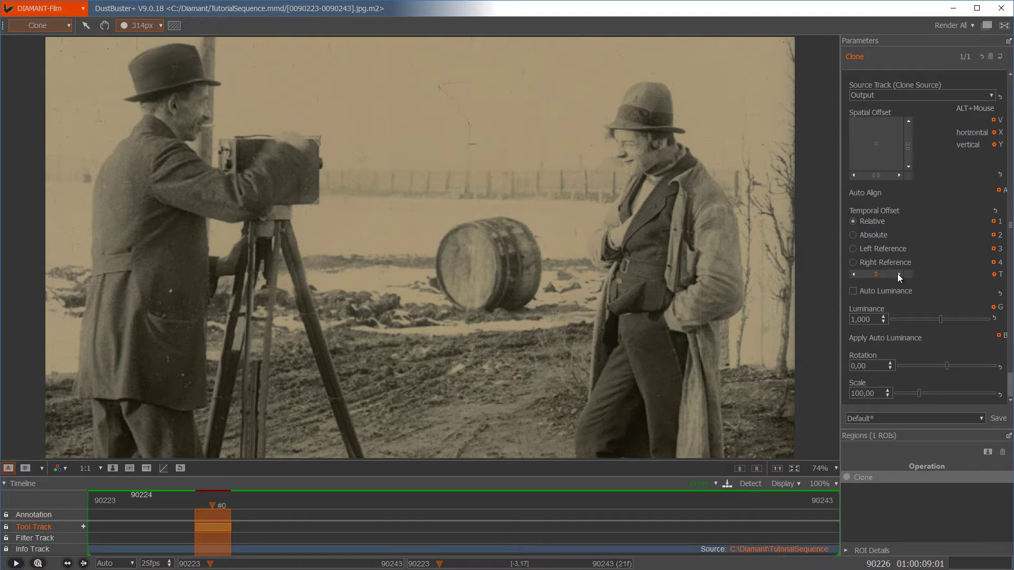
left_click(898, 274)
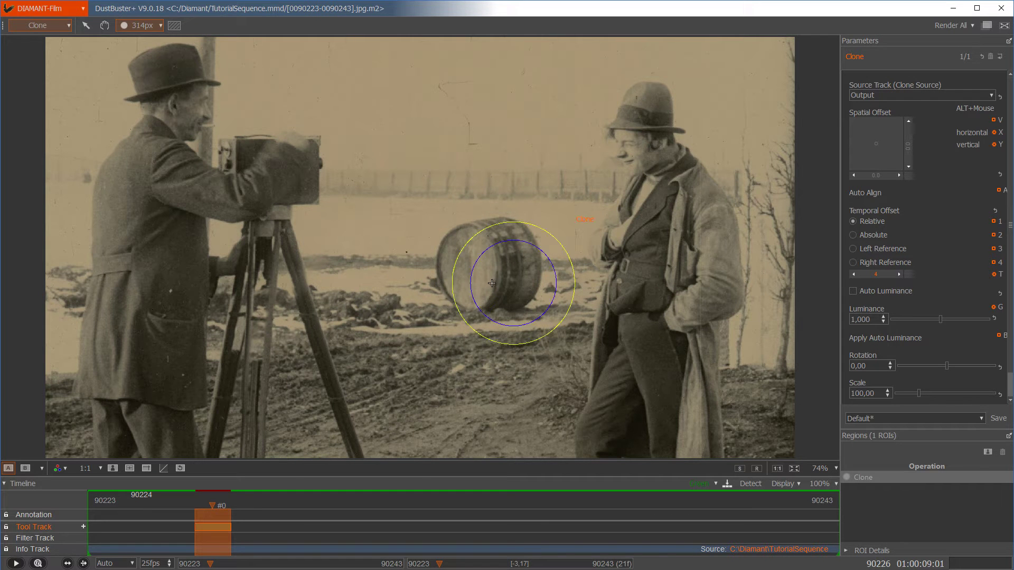
left_click(898, 274)
left_click(898, 274)
left_click(899, 274)
left_click(898, 274)
left_click(852, 274)
left_click(852, 274)
left_click(853, 274)
left_click(853, 275)
left_click(852, 275)
left_click(898, 274)
left_click(899, 274)
left_click(899, 274)
left_click(898, 274)
left_click(898, 274)
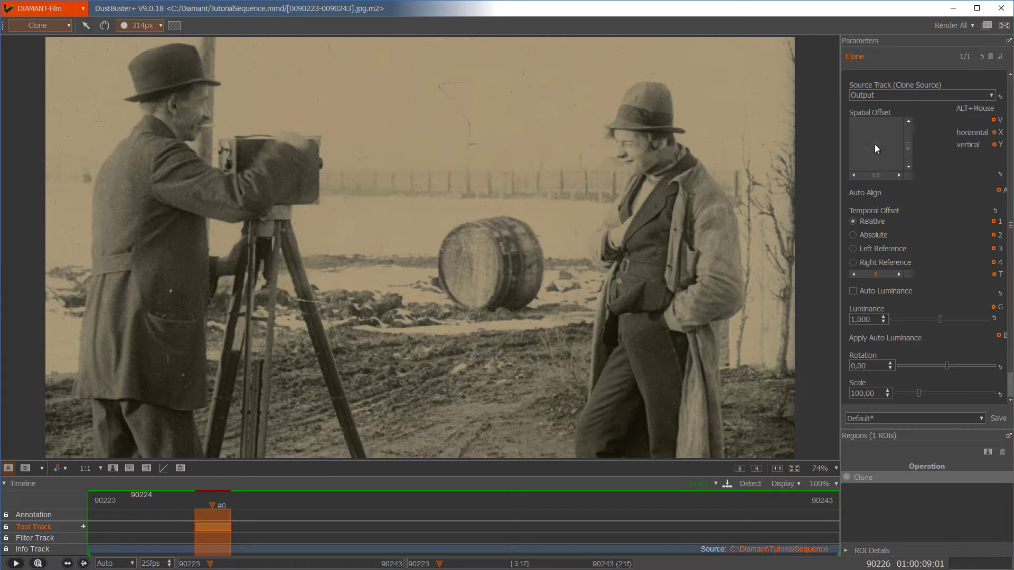
Step: Try shifting the barrel clone's spatial offset horizontally and vertically, and reset it to zero
mouse_move(875, 143)
left_mouse_down()
mouse_move(874, 134)
mouse_move(865, 150)
mouse_move(885, 149)
mouse_move(868, 160)
mouse_move(891, 148)
left_mouse_up()
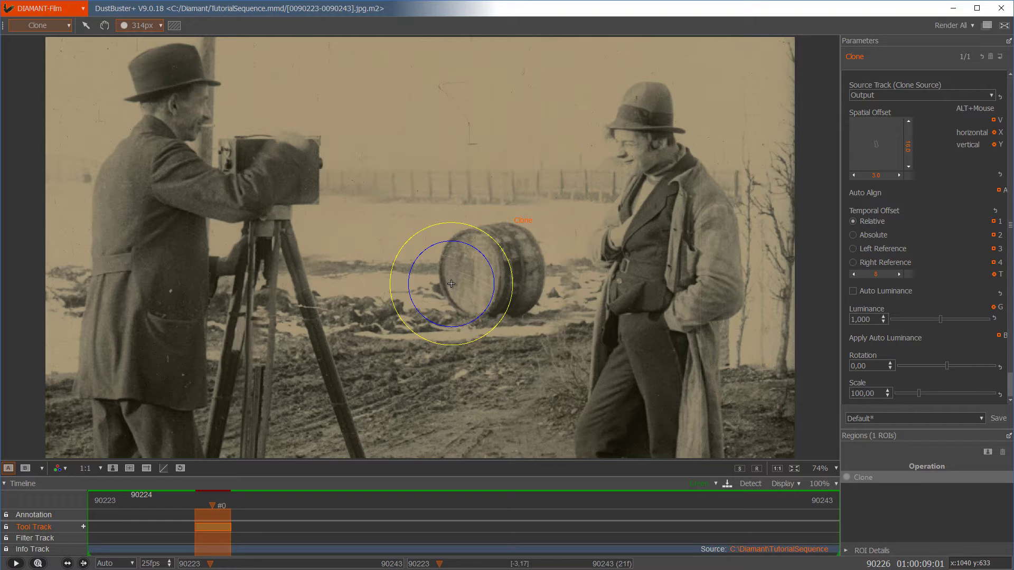
mouse_move(451, 284)
left_mouse_down()
mouse_move(447, 304)
mouse_move(520, 302)
left_mouse_up()
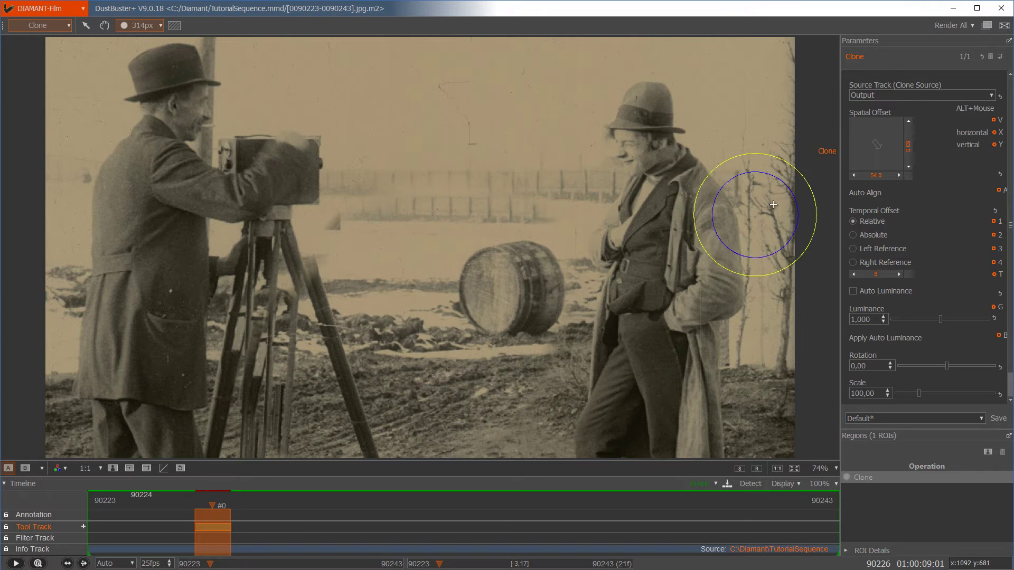
left_click(908, 176)
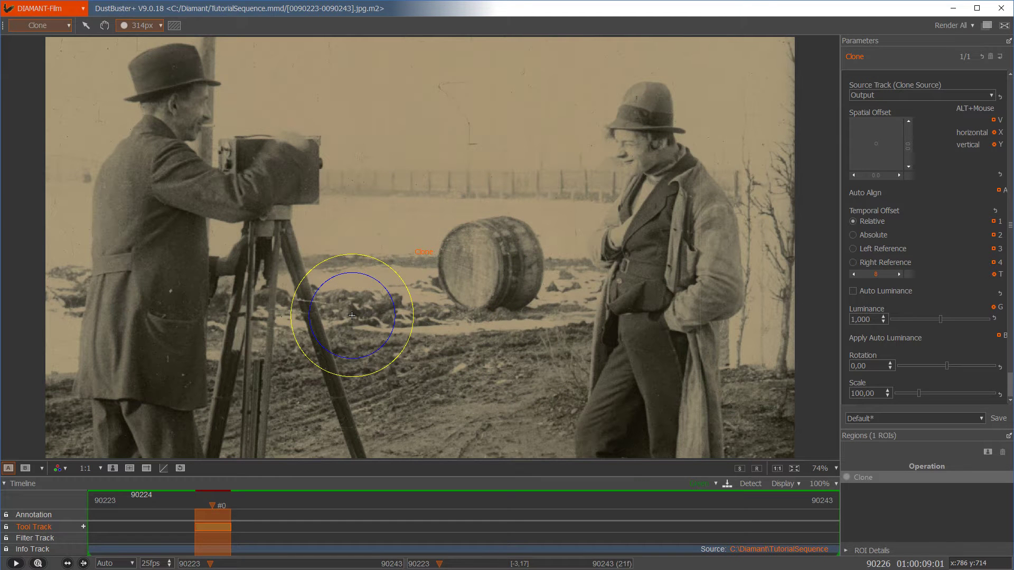
Step: Shift the barrel clone's source vertically by 10 and auto-align it with the surrounding image on frame 90226
left_click(112, 468)
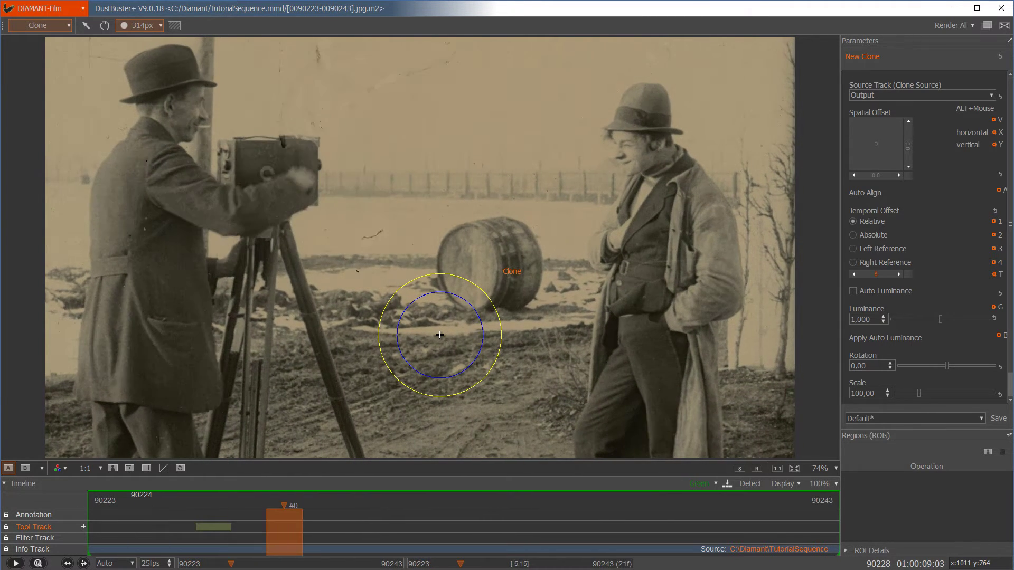
left_click(419, 366)
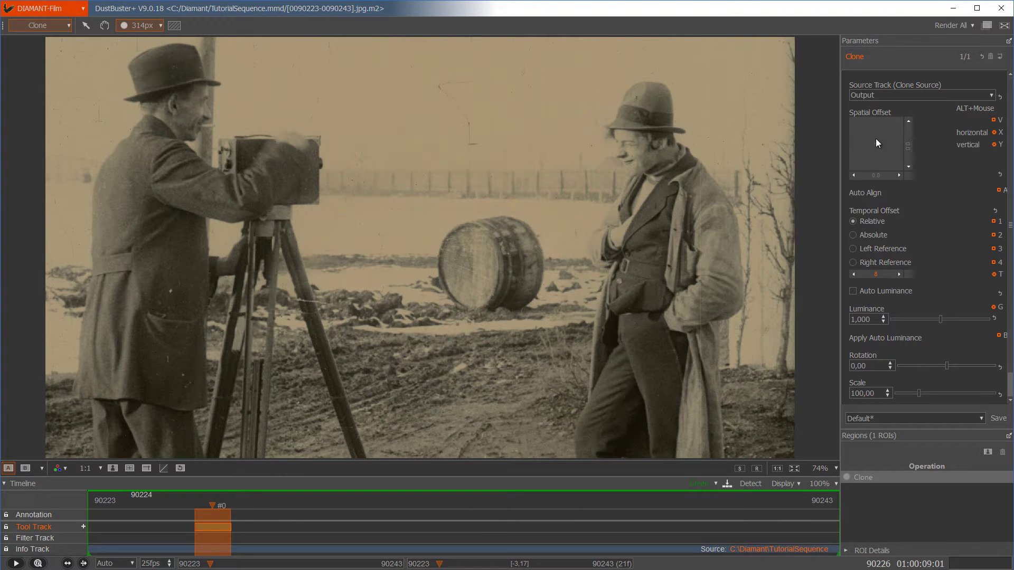
left_click_drag(875, 142, 876, 150)
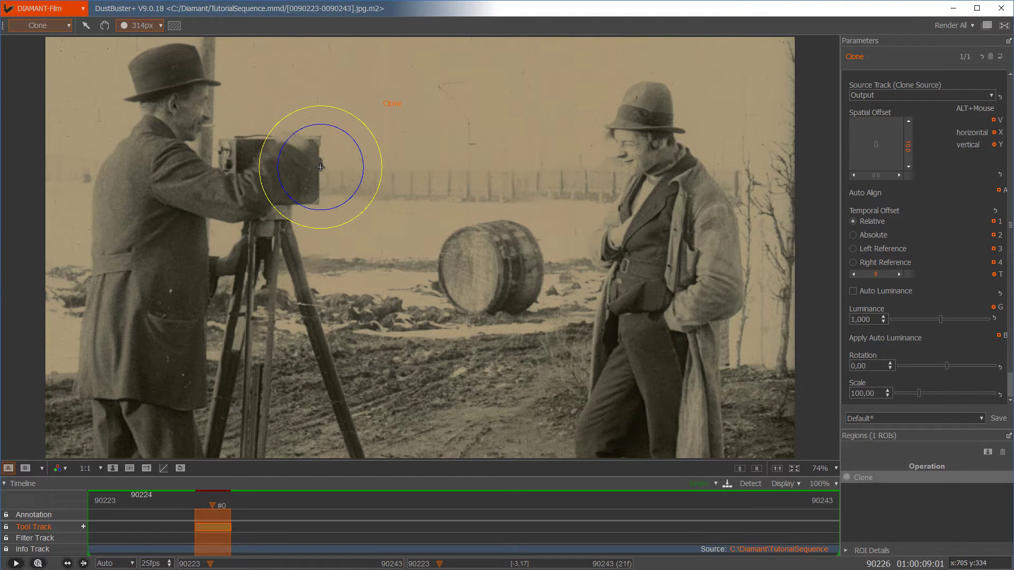
key("a")
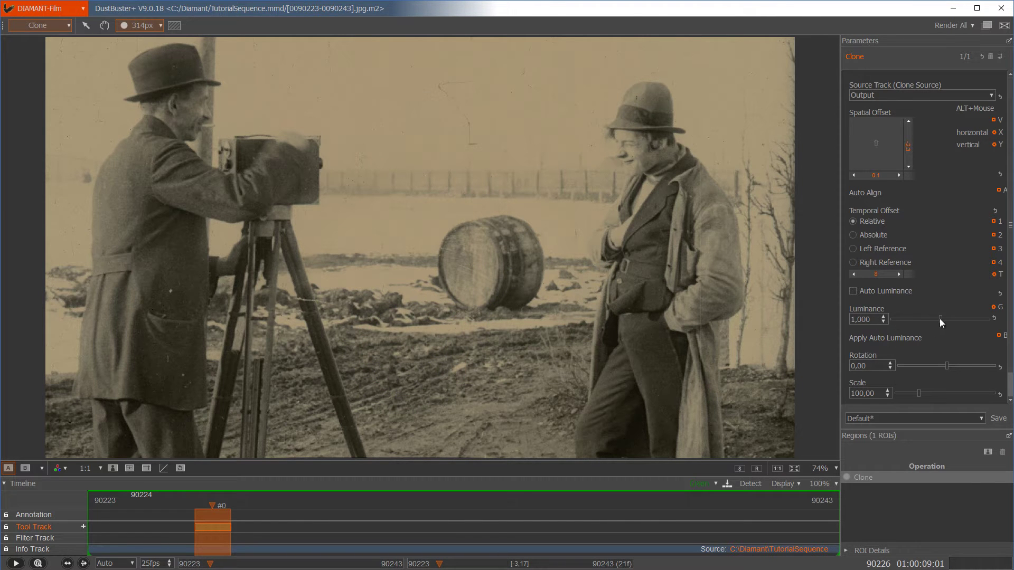
Step: Try raising the barrel clone's luminance to 1,093 and reset it to the default
mouse_move(939, 319)
left_mouse_down()
mouse_move(965, 319)
mouse_move(931, 319)
mouse_move(957, 320)
mouse_move(945, 319)
left_mouse_up()
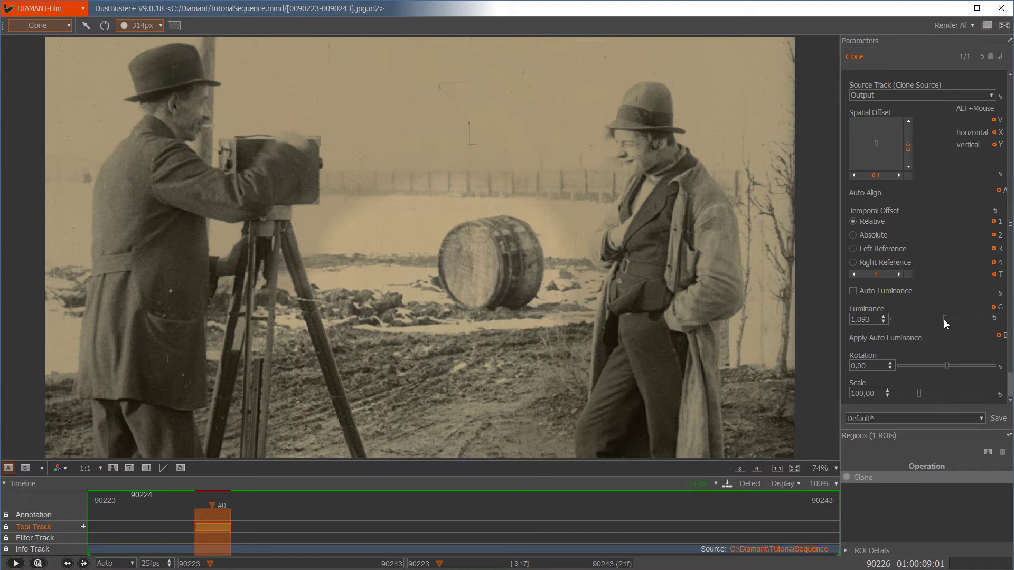
left_click(995, 319)
Step: Try a rotation of -22,87 and a scale of 167,26 on the barrel clone, and reset both
mouse_move(948, 366)
left_mouse_down()
mouse_move(937, 365)
mouse_move(946, 391)
mouse_move(921, 396)
mouse_move(937, 399)
left_mouse_up()
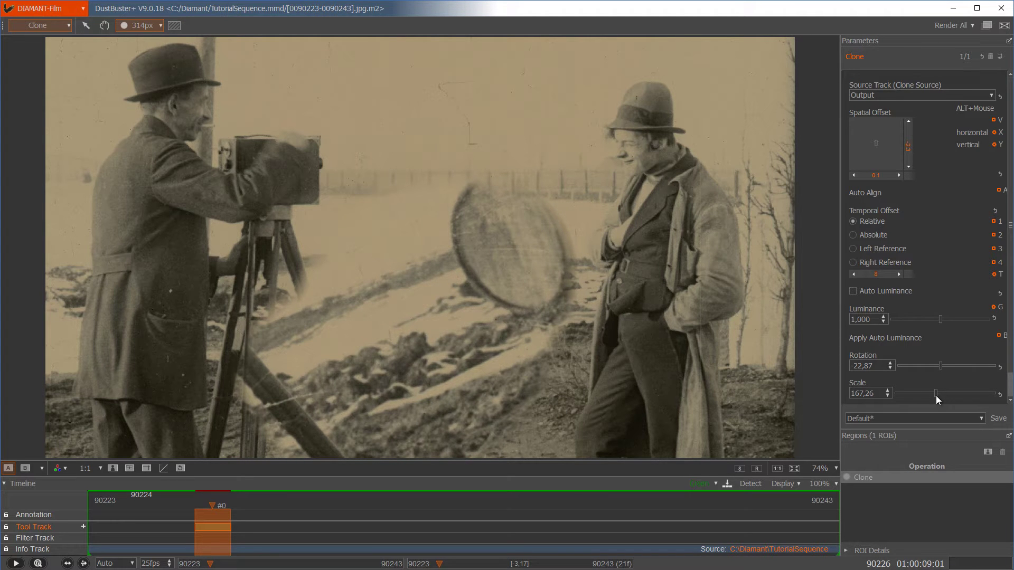
left_click(1000, 368)
left_click(1000, 394)
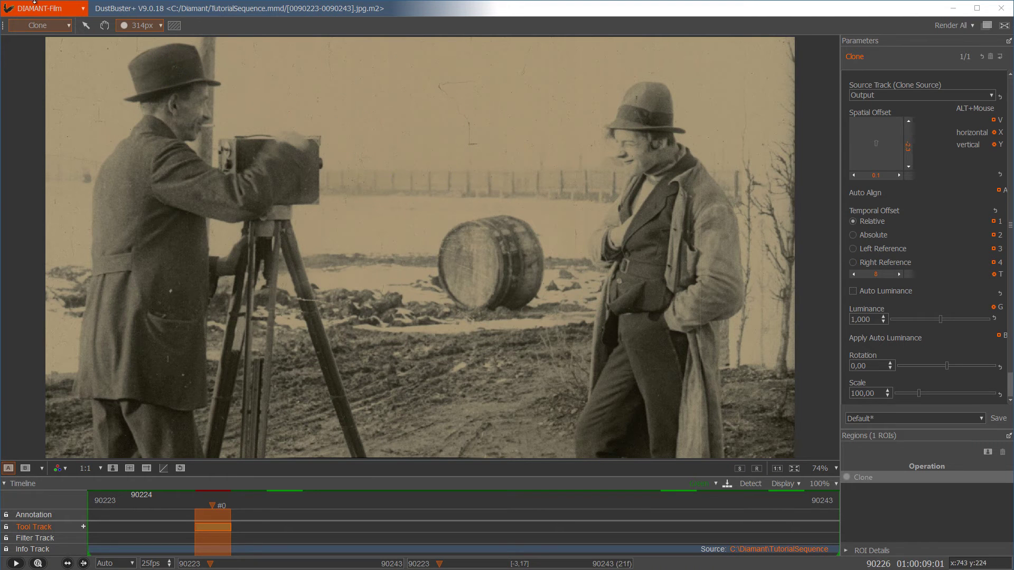
Step: Turn off the brush pointer display in the View configuration
left_click(74, 8)
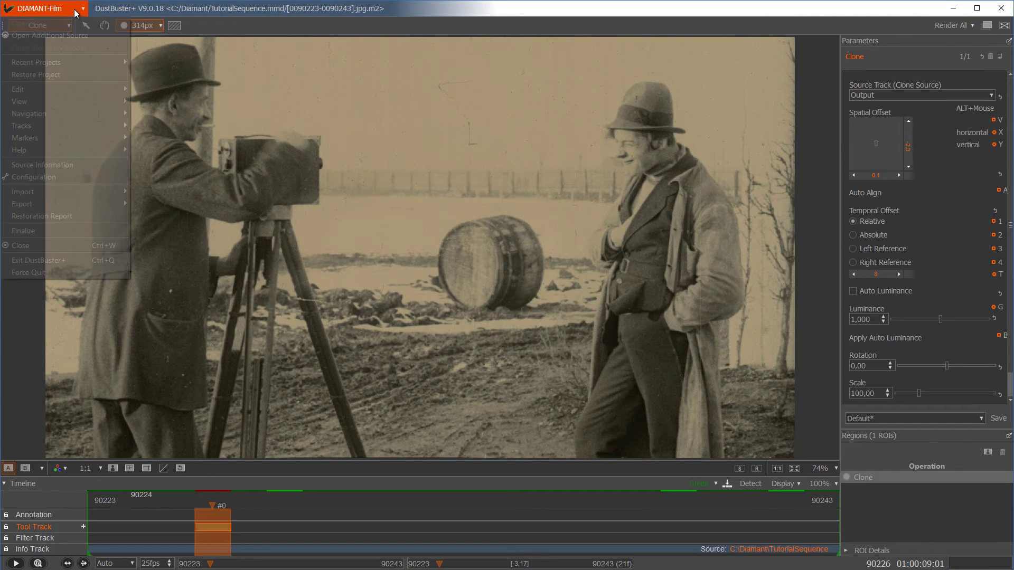
left_click(39, 178)
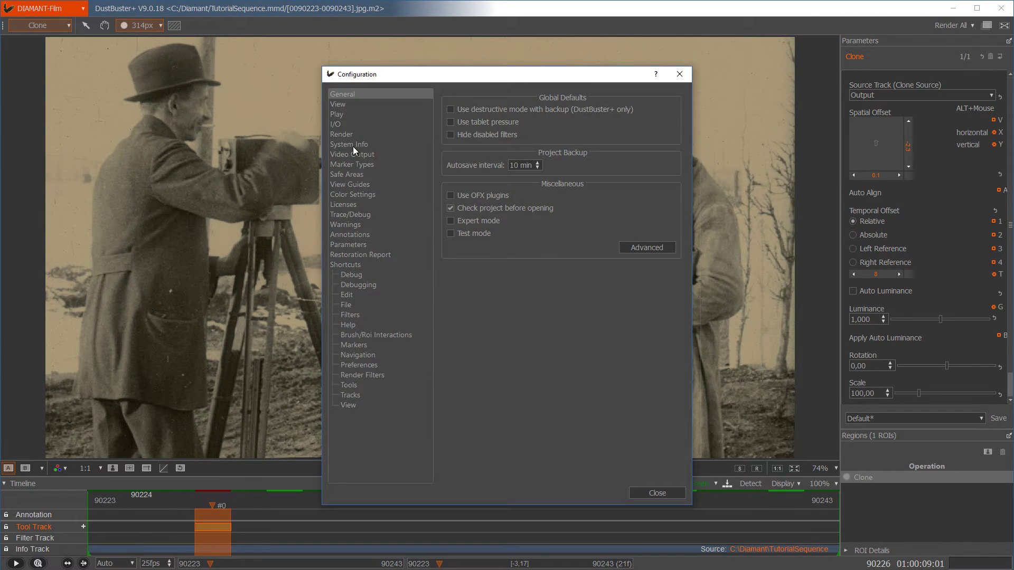
left_click(340, 105)
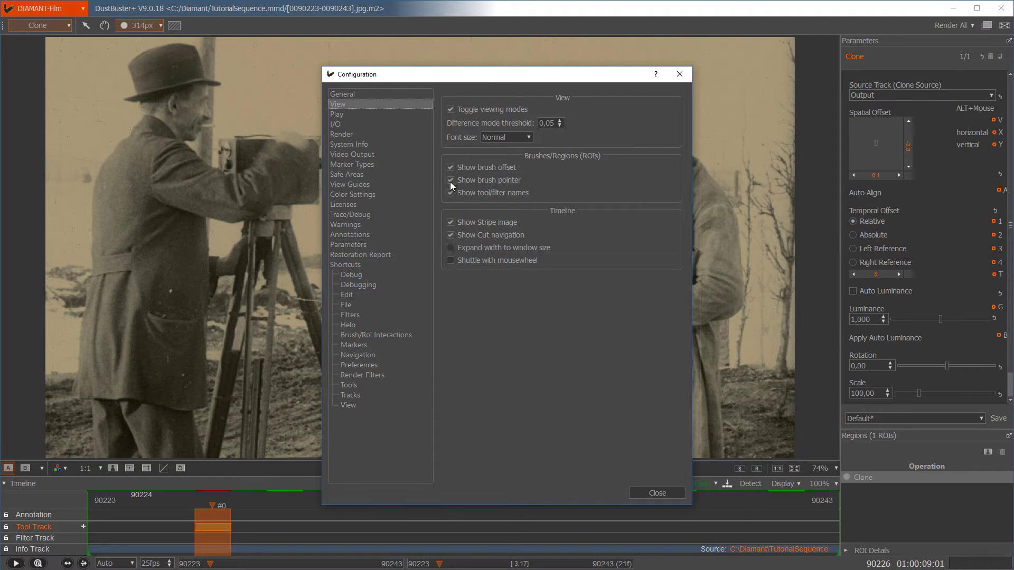
left_click(655, 493)
Step: Reduce the Clone brush to 149 px and paint a clone over the laughing man's head and hat
scroll(570, 146, "down", 5)
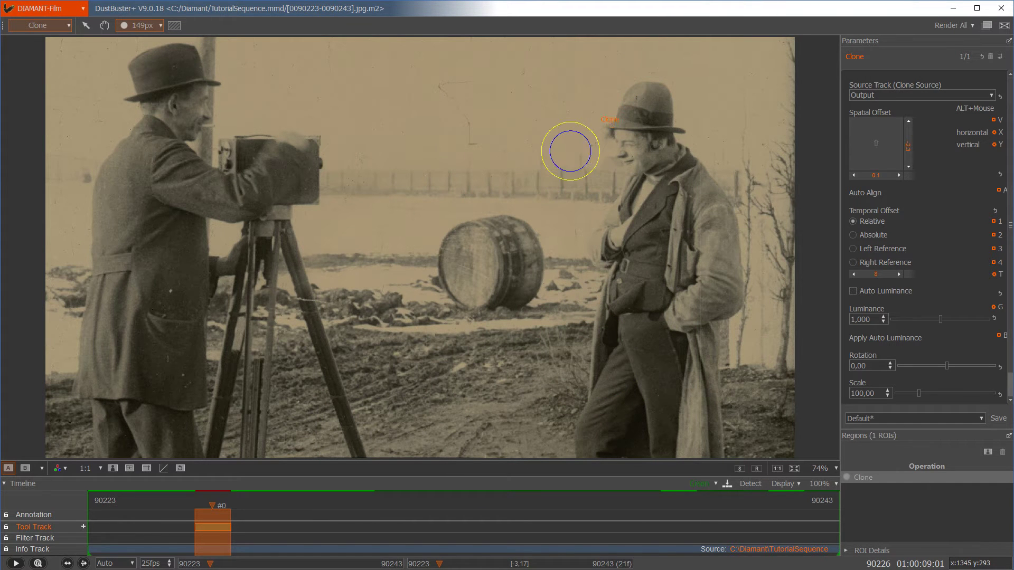
scroll(659, 102, "up", 1)
mouse_move(658, 102)
left_mouse_down()
mouse_move(631, 134)
mouse_move(651, 139)
mouse_move(624, 124)
mouse_move(649, 156)
mouse_move(671, 140)
mouse_move(661, 112)
mouse_move(655, 145)
mouse_move(681, 165)
mouse_move(707, 210)
mouse_move(672, 171)
mouse_move(634, 190)
mouse_move(624, 130)
mouse_move(640, 97)
mouse_move(665, 100)
mouse_move(645, 114)
left_mouse_up()
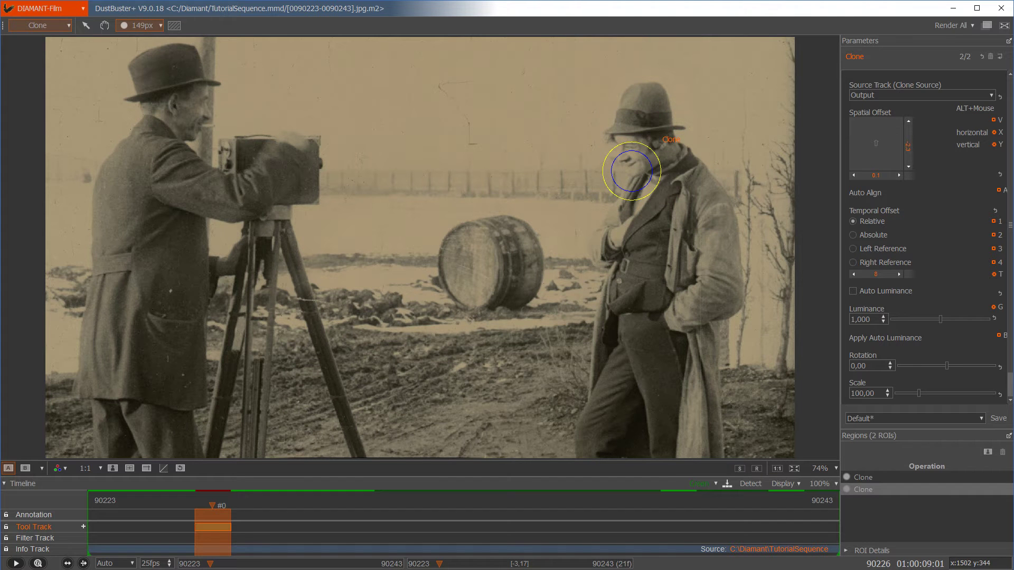
Step: Turn off the temporal mask display in the brush settings
left_click(160, 26)
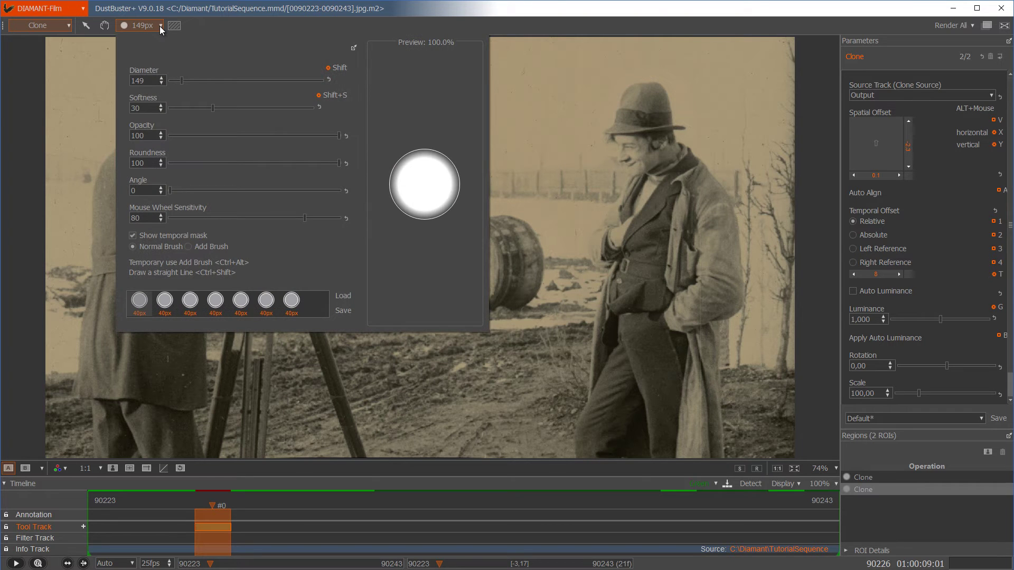
left_click(133, 236)
left_click(515, 24)
Step: Give the head clone a large diagonal spatial offset and paint another clone across the cameraman's shoulder and the camera
mouse_move(880, 141)
left_mouse_down()
mouse_move(788, 192)
mouse_move(1004, 58)
left_mouse_up()
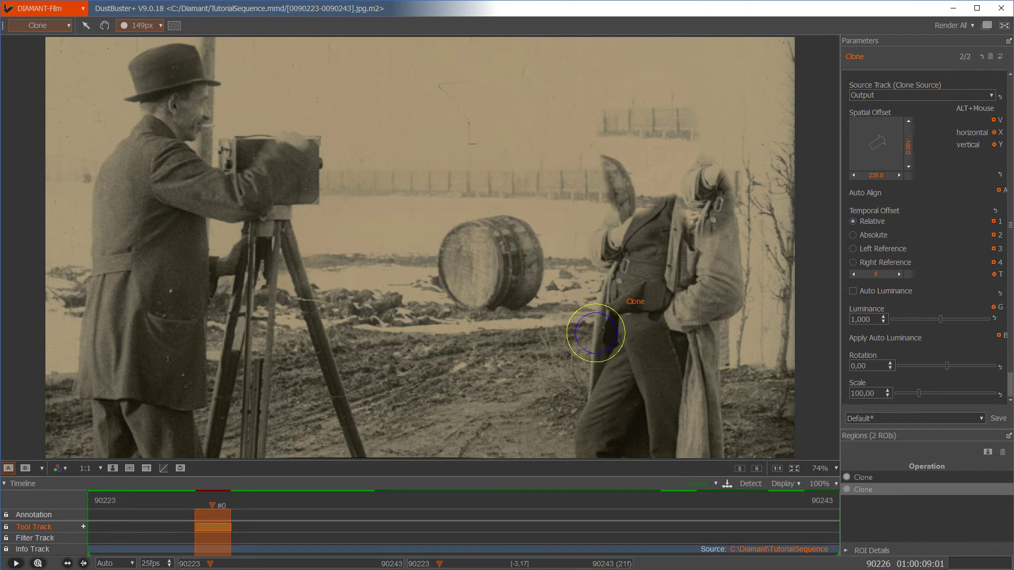
left_click(196, 126)
mouse_move(196, 127)
left_mouse_down()
mouse_move(219, 154)
mouse_move(295, 139)
mouse_move(303, 194)
mouse_move(321, 184)
mouse_move(336, 139)
mouse_move(310, 115)
mouse_move(244, 134)
mouse_move(244, 115)
mouse_move(290, 98)
mouse_move(350, 104)
mouse_move(360, 148)
mouse_move(351, 194)
mouse_move(338, 202)
mouse_move(353, 111)
mouse_move(315, 83)
mouse_move(291, 184)
mouse_move(296, 206)
mouse_move(258, 206)
mouse_move(240, 219)
mouse_move(316, 192)
mouse_move(343, 142)
mouse_move(278, 99)
mouse_move(287, 57)
mouse_move(305, 71)
mouse_move(295, 129)
mouse_move(346, 162)
mouse_move(271, 135)
mouse_move(349, 181)
left_mouse_up()
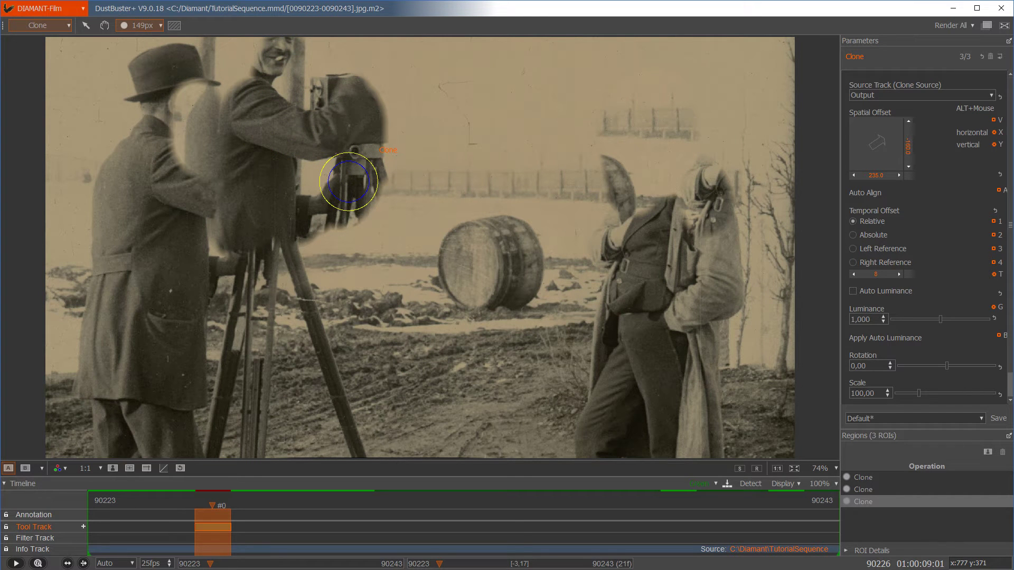
Step: Set the Clone brush's roundness to 65 for an elliptical shape
left_click(160, 26)
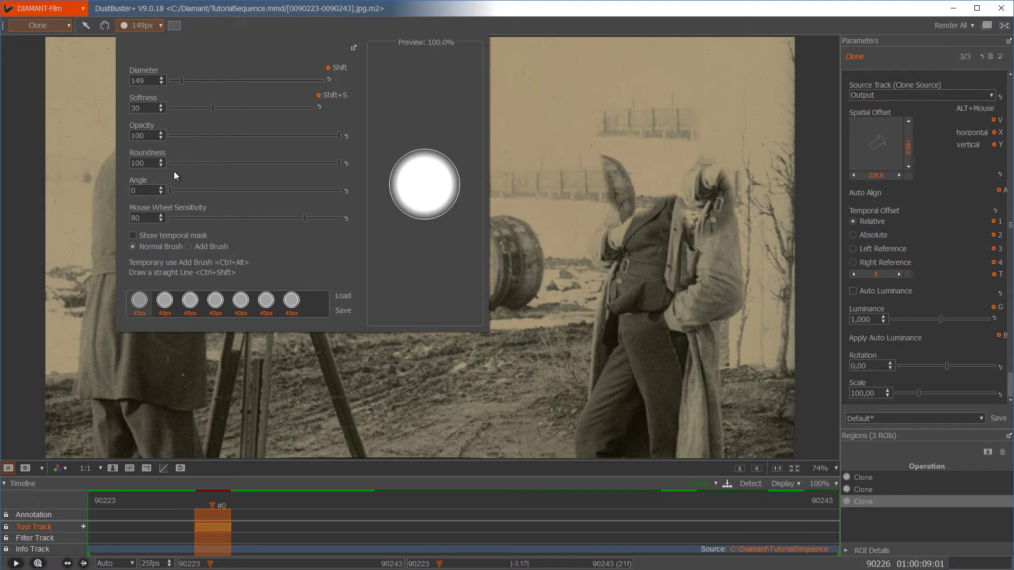
left_click_drag(340, 164, 280, 161)
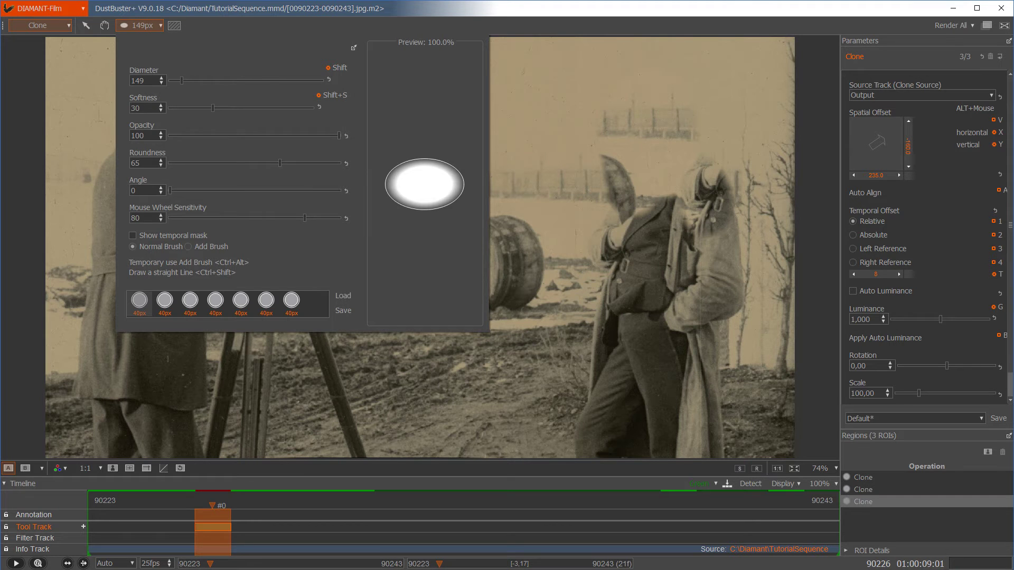
left_click(550, 23)
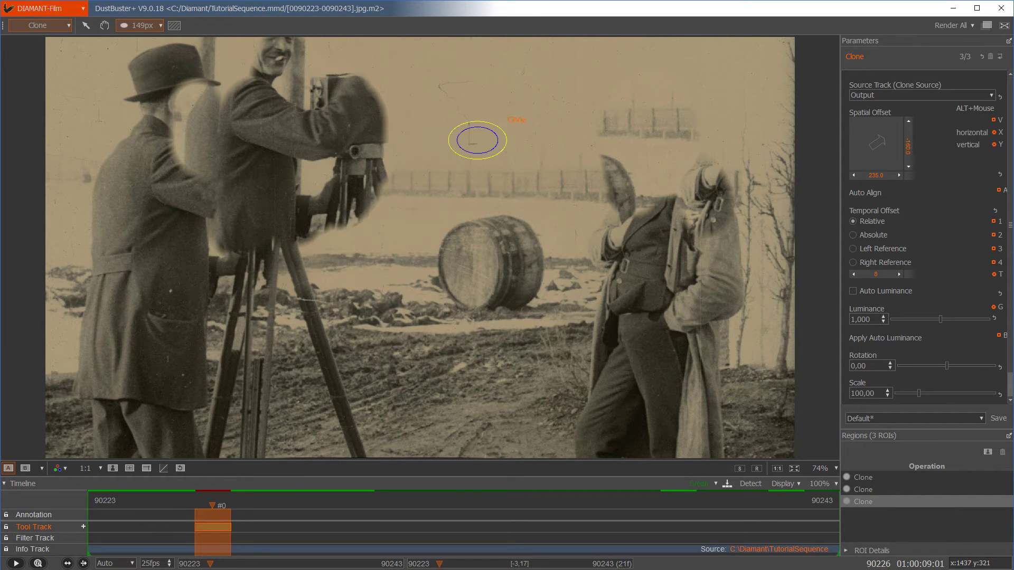
Step: Set the Clone brush's roundness back to 100 for a circular shape
left_click(160, 26)
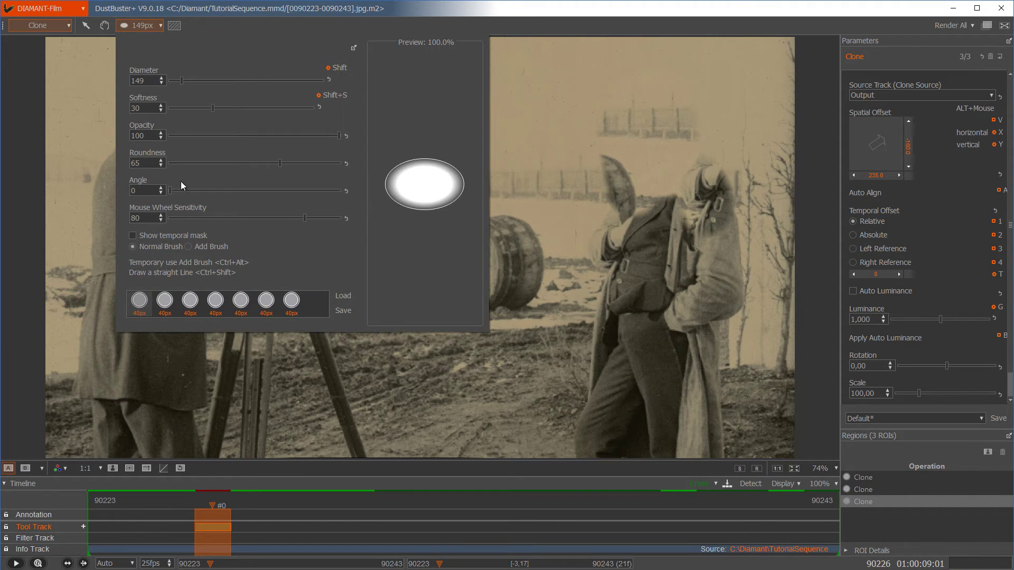
left_click_drag(278, 162, 346, 164)
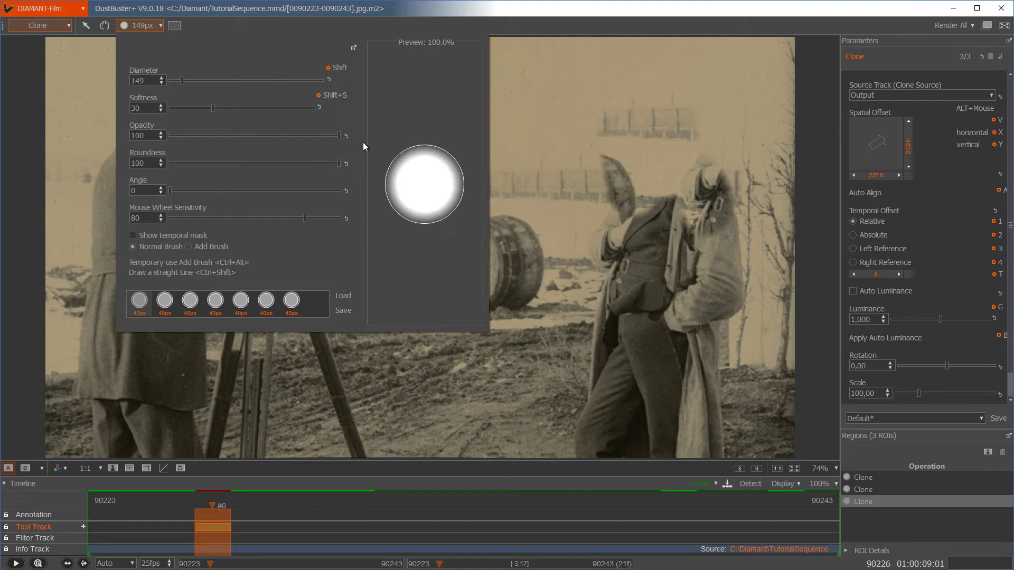
left_click(508, 31)
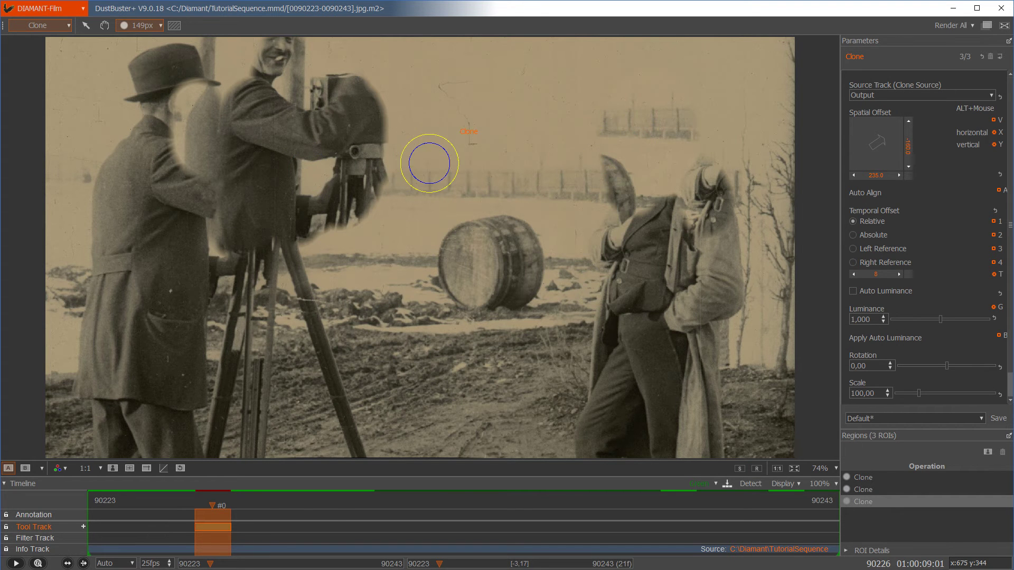
Step: Go to frame 90229 and paint three vertical clone strokes: over the camera, beside it, and above the barrel
key("Right")
key("Right")
key("Right")
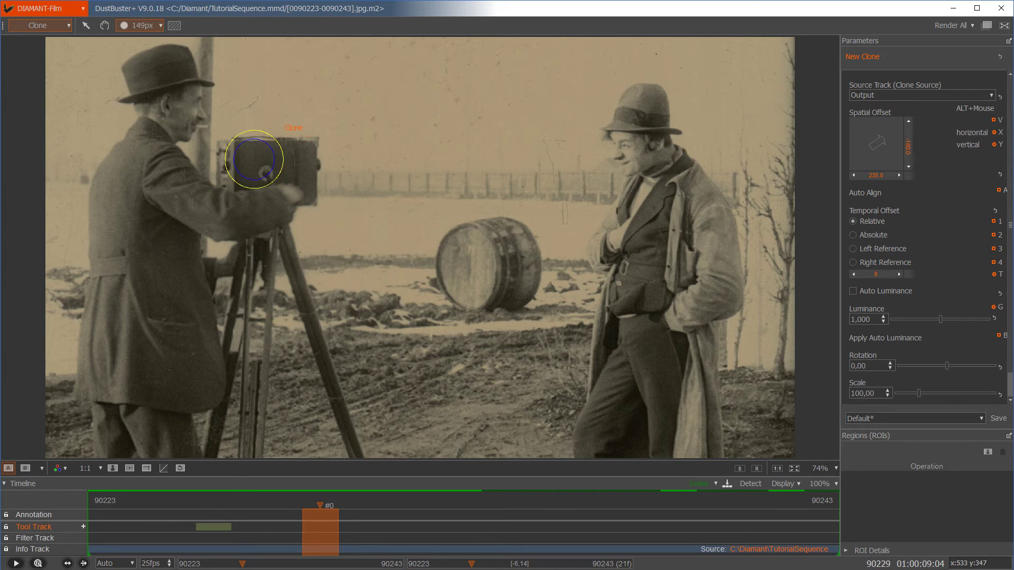
left_click(275, 112)
left_click_drag(274, 113, 270, 232)
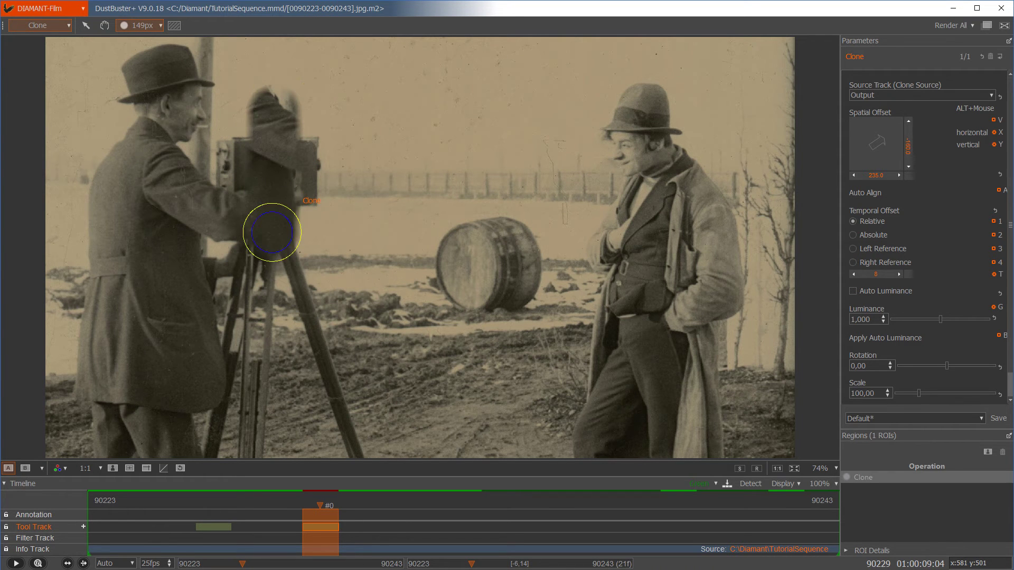
left_click_drag(379, 126, 381, 208)
left_click_drag(482, 146, 480, 228)
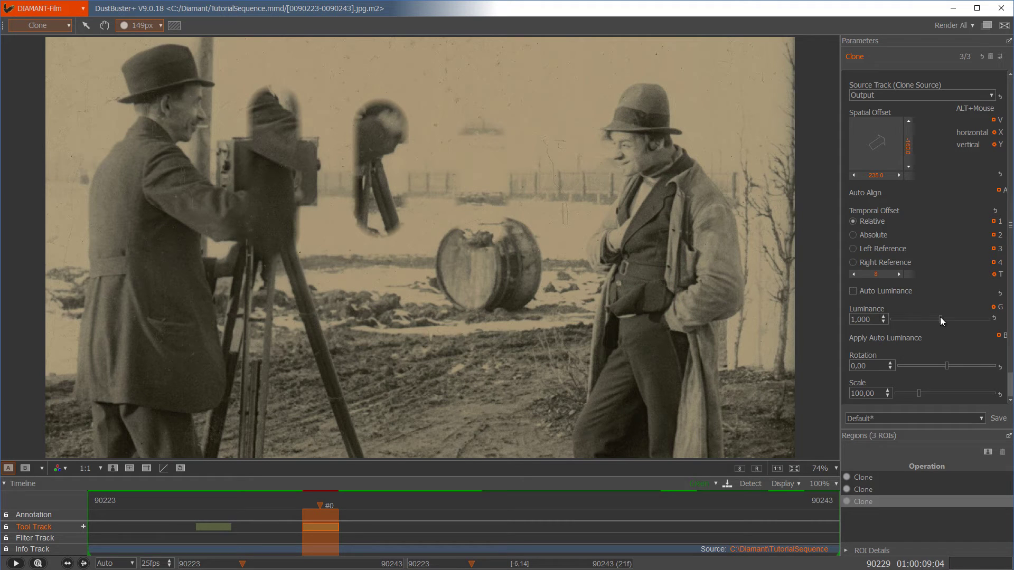
Step: Raise the clone above the barrel to luminance 1.180, extend it with added strokes, and raise its luminance to 1.355 and 1.661
mouse_move(941, 319)
left_mouse_down()
mouse_move(917, 318)
mouse_move(971, 319)
mouse_move(920, 319)
mouse_move(962, 321)
mouse_move(936, 324)
mouse_move(949, 324)
left_mouse_up()
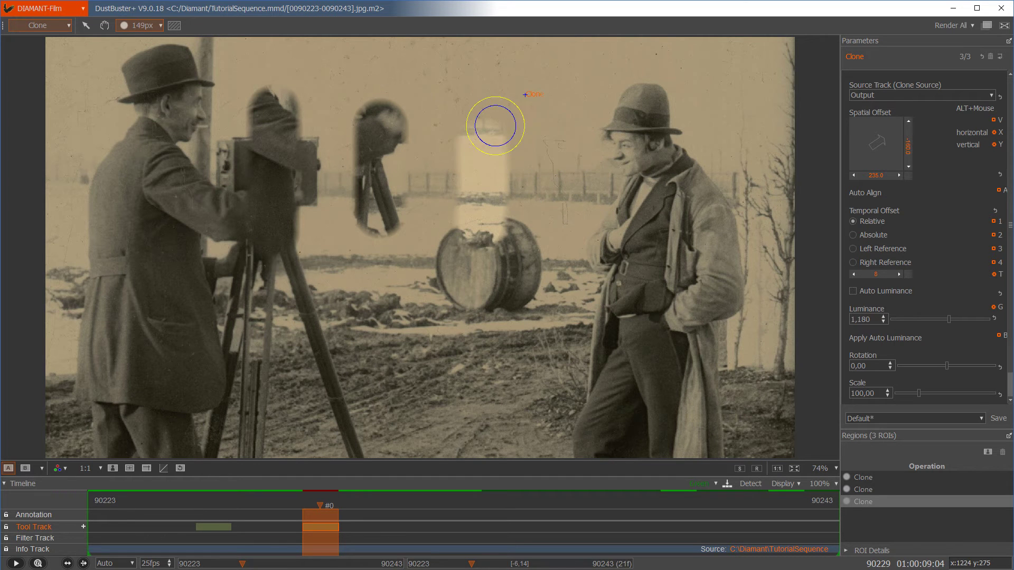
mouse_move(487, 138)
left_mouse_down()
mouse_move(525, 118)
mouse_move(566, 118)
mouse_move(578, 142)
mouse_move(576, 239)
mouse_move(533, 304)
left_mouse_up()
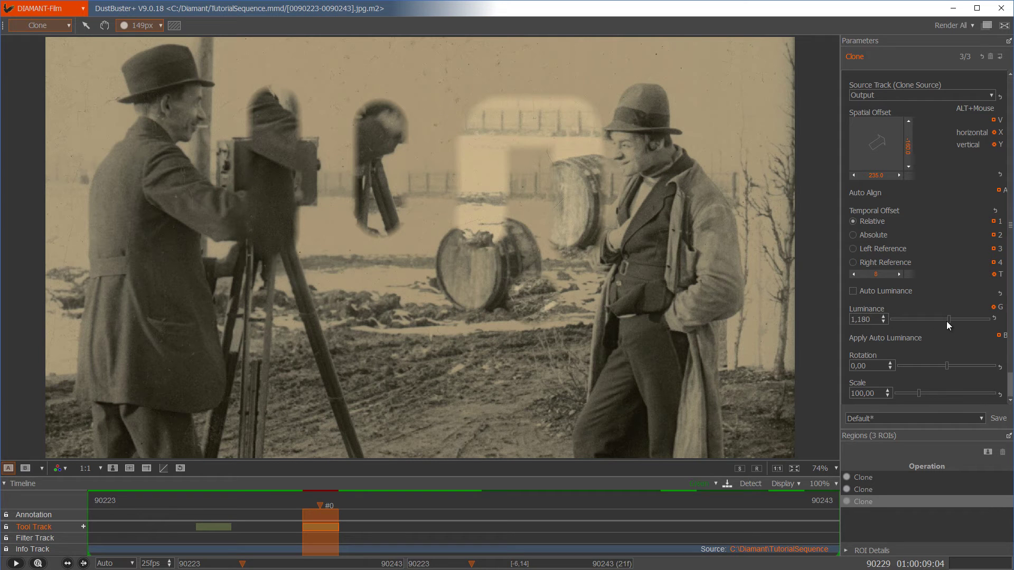
mouse_move(950, 319)
left_mouse_down()
mouse_move(936, 319)
mouse_move(981, 318)
mouse_move(941, 321)
mouse_move(958, 319)
left_mouse_up()
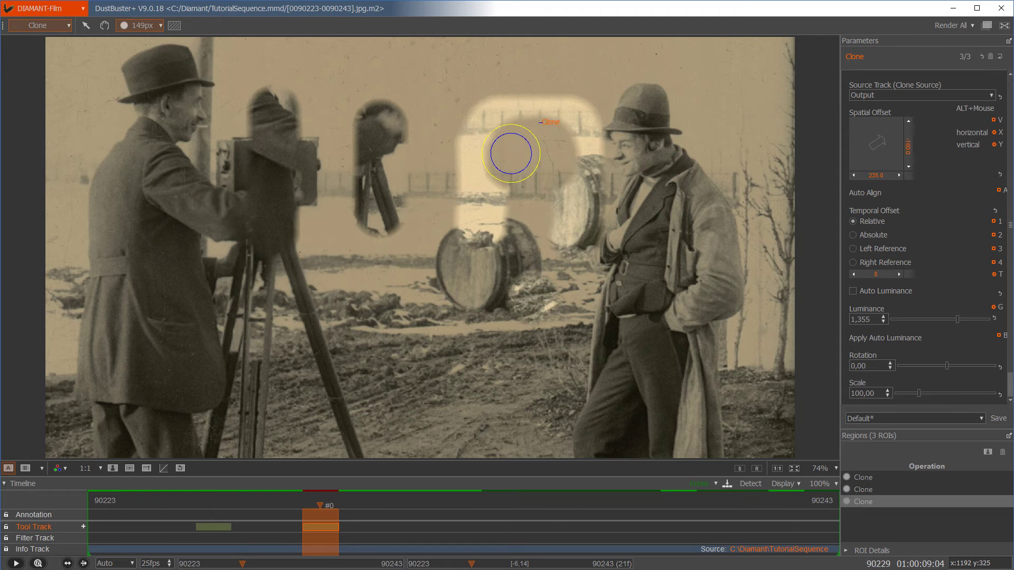
mouse_move(958, 319)
left_mouse_down()
mouse_move(950, 319)
mouse_move(973, 321)
left_mouse_up()
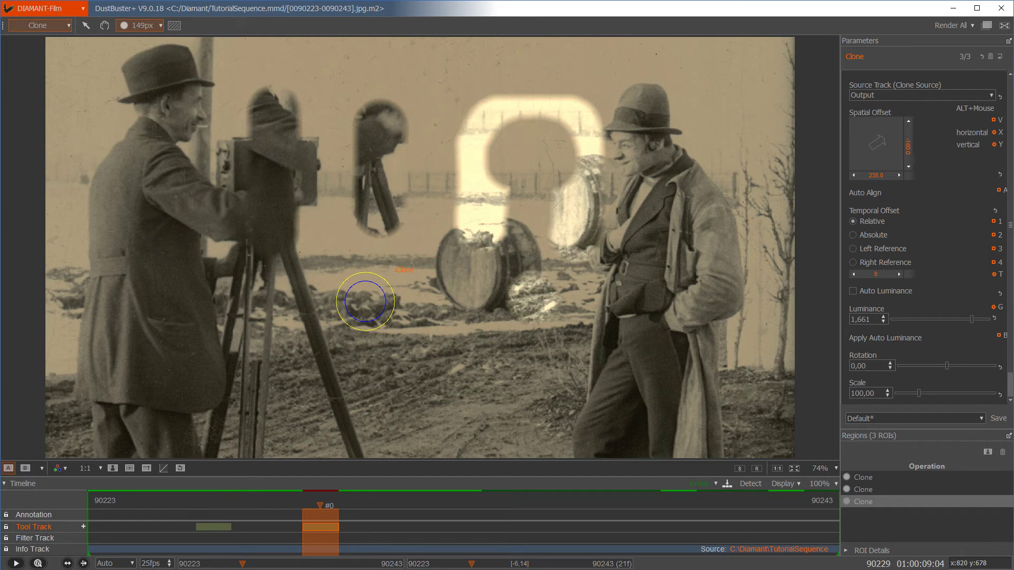
Step: Deselect the current clone, paint a new one on the ground between tripod and barrel, and set its luminance to 1.344
key("Escape")
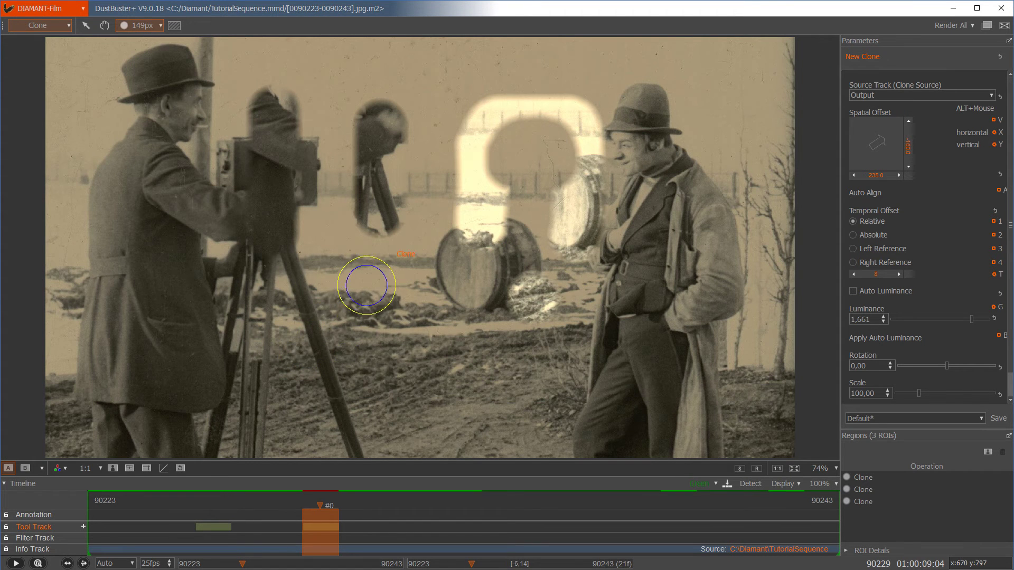
left_click_drag(356, 288, 356, 330)
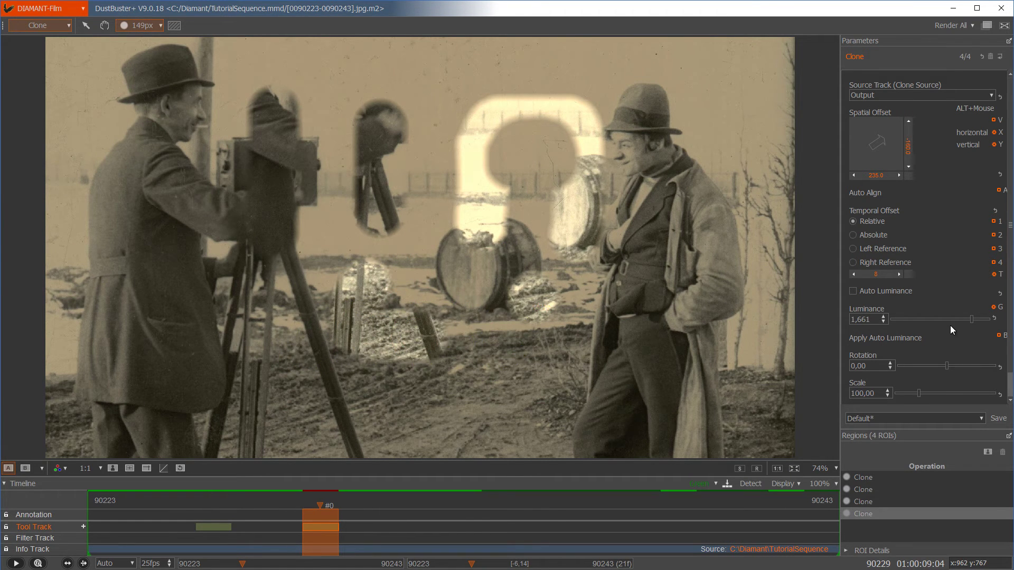
mouse_move(971, 318)
left_mouse_down()
mouse_move(915, 319)
mouse_move(957, 316)
left_mouse_up()
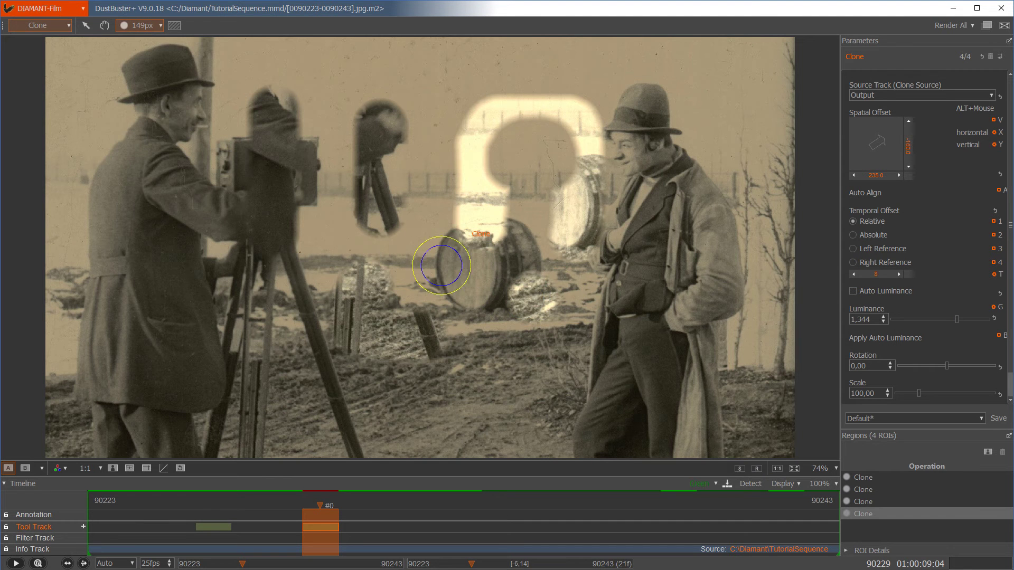
Step: Switch to Add Brush, extend the ground clone with strokes behind the cameraman's back and across his arm, and set luminance to 1.290
left_click(160, 26)
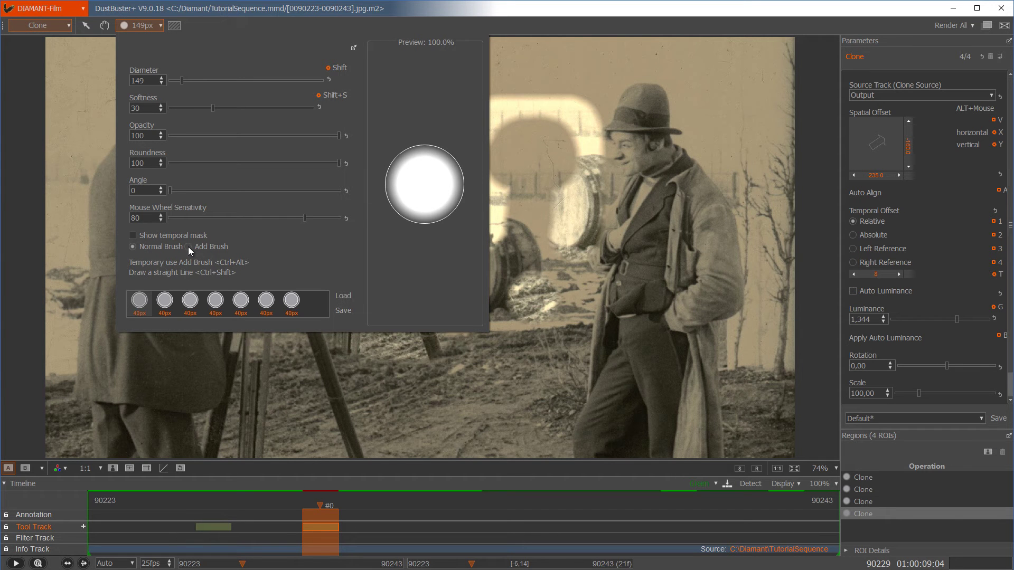
left_click(396, 13)
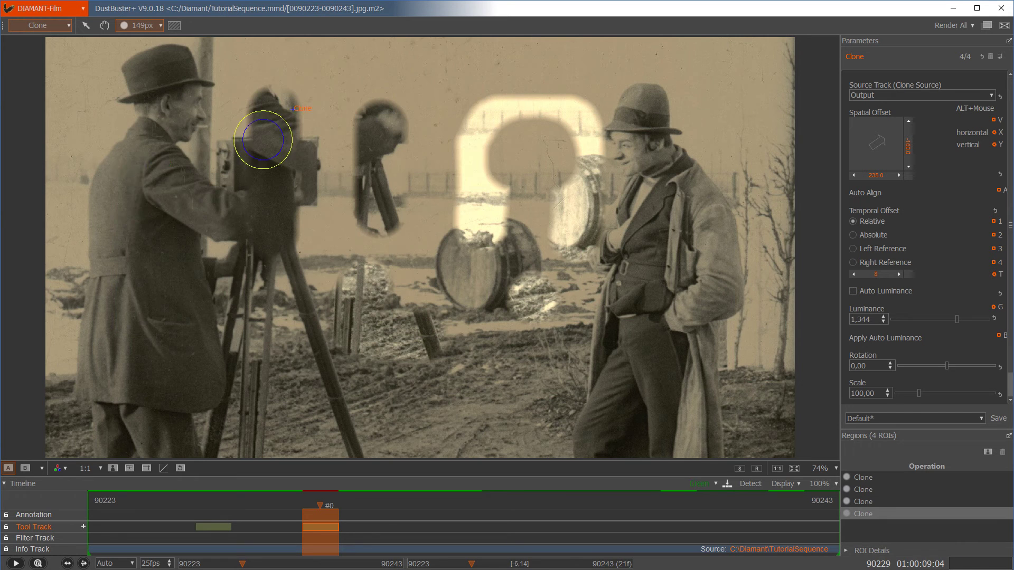
left_click_drag(105, 125, 101, 183)
left_click_drag(179, 165, 255, 170)
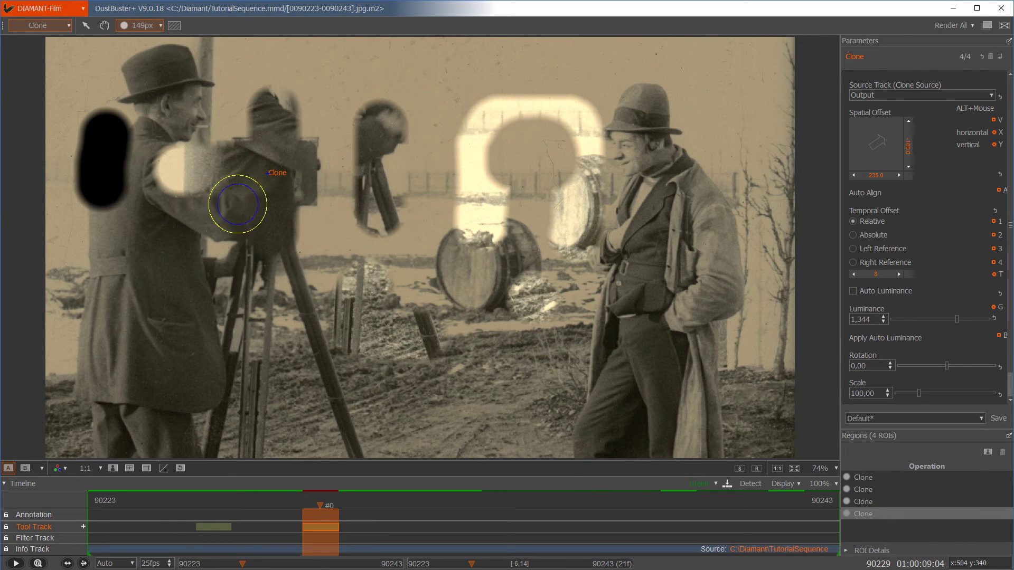
mouse_move(957, 319)
left_mouse_down()
mouse_move(935, 318)
mouse_move(954, 318)
left_mouse_up()
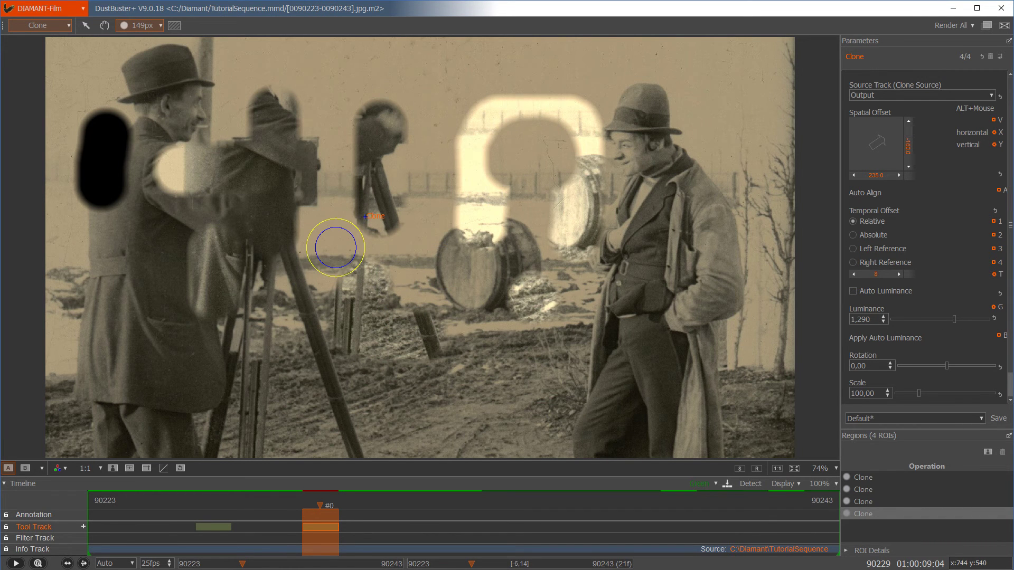
Step: Paint a multi-stroke clone across the sky above the camera with luminance 1.115, and another clone beside the hat and shoulder of the man facing the camera
left_click_drag(302, 80, 305, 108)
mouse_move(358, 79)
left_mouse_down()
mouse_move(367, 101)
mouse_move(438, 86)
left_mouse_up()
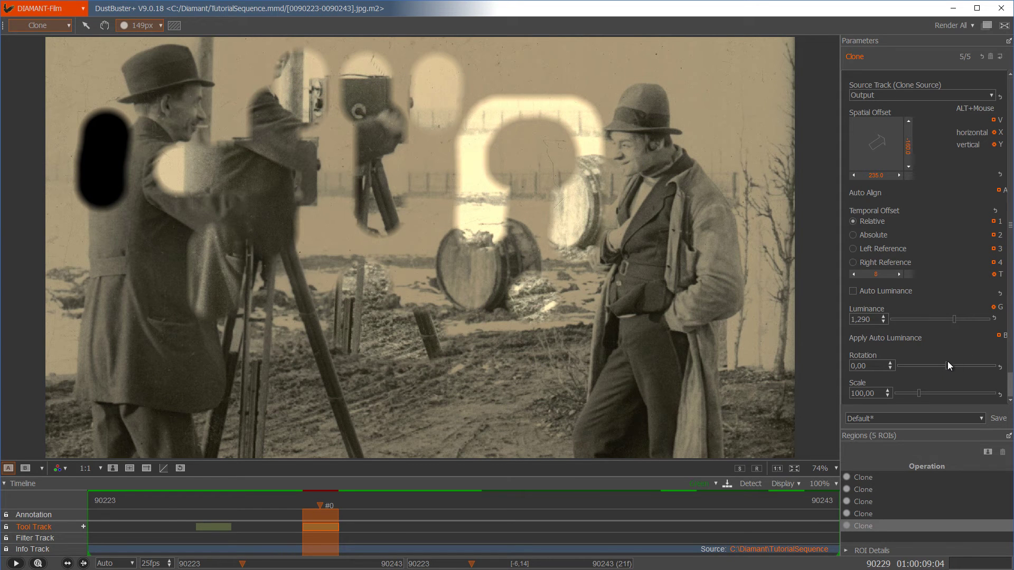
mouse_move(953, 319)
left_mouse_down()
mouse_move(963, 318)
mouse_move(949, 319)
left_mouse_up()
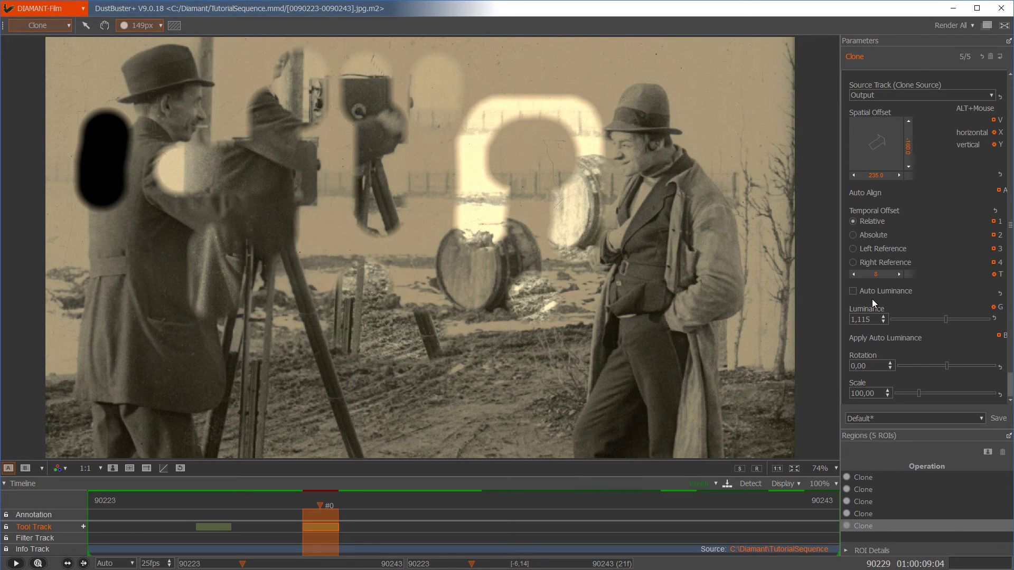
left_click(695, 79)
mouse_move(729, 147)
left_mouse_down()
mouse_move(720, 109)
mouse_move(726, 127)
left_mouse_up()
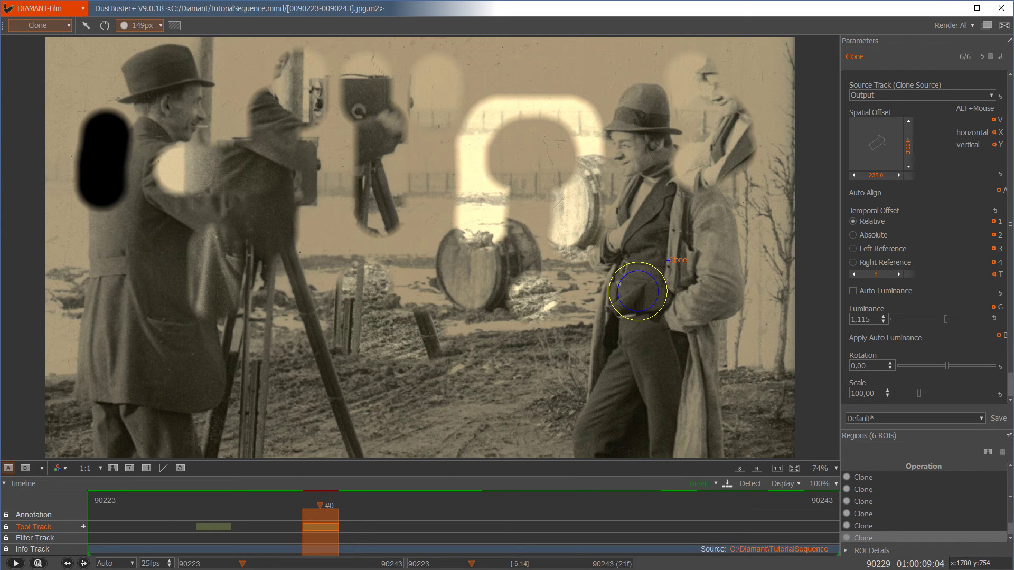
Step: Switch back to Normal Brush and save the 149 px brush in the first preset slot
left_click(159, 26)
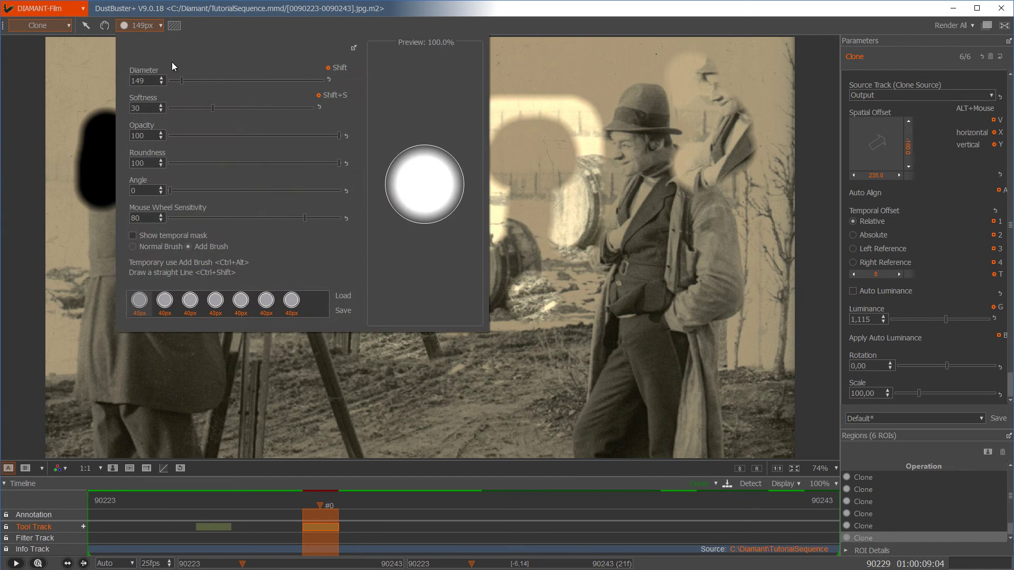
left_click(133, 247)
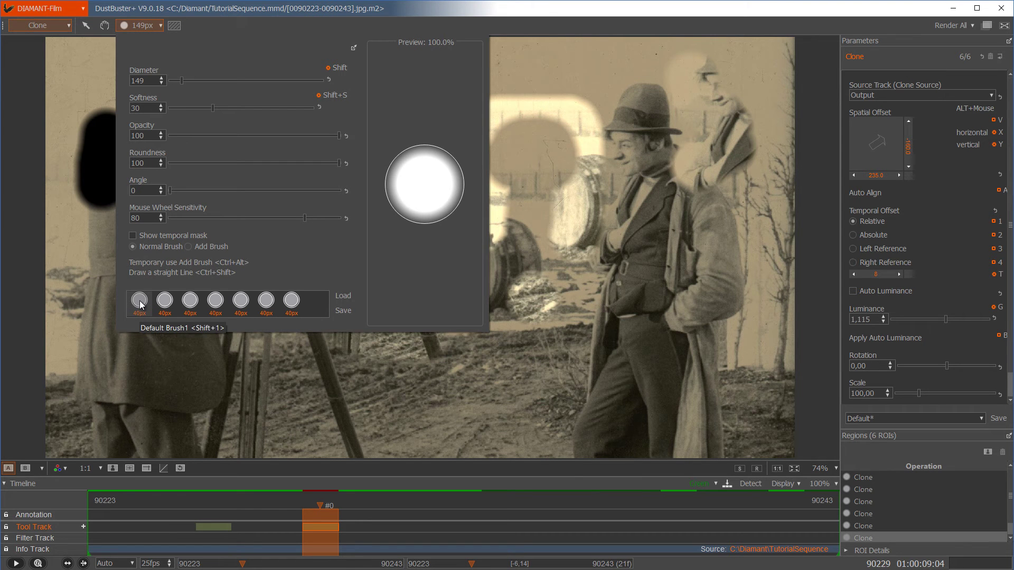
left_click(341, 312)
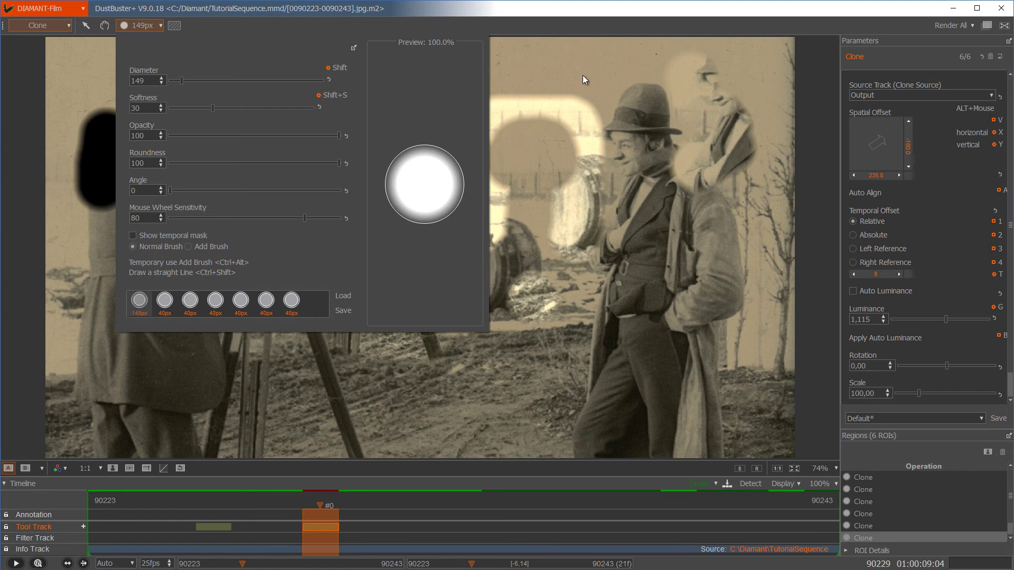
Step: Enlarge the Clone brush to 933 px and restore it to 149 px
scroll(518, 228, "up", 5)
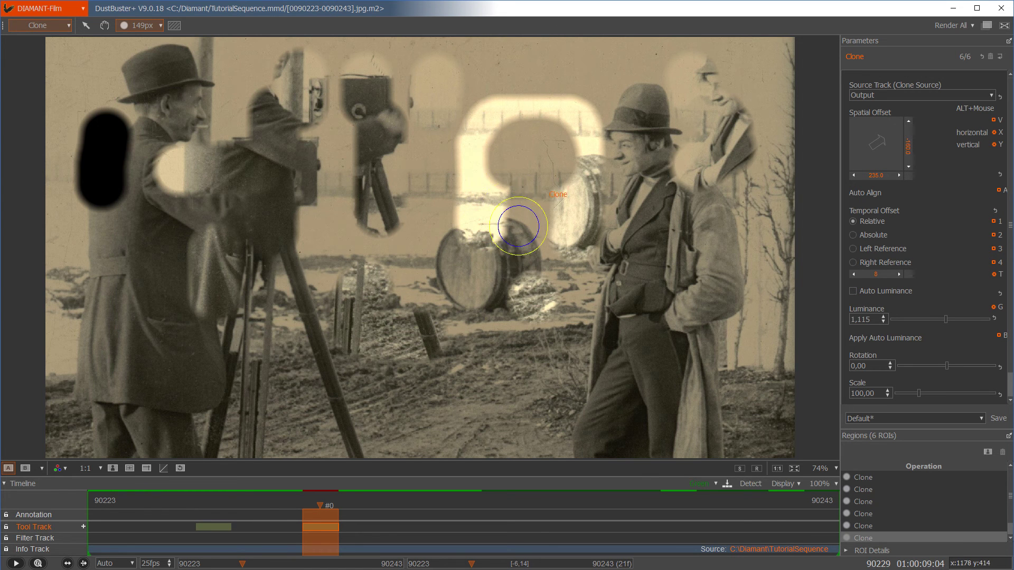
scroll(519, 228, "up", 7)
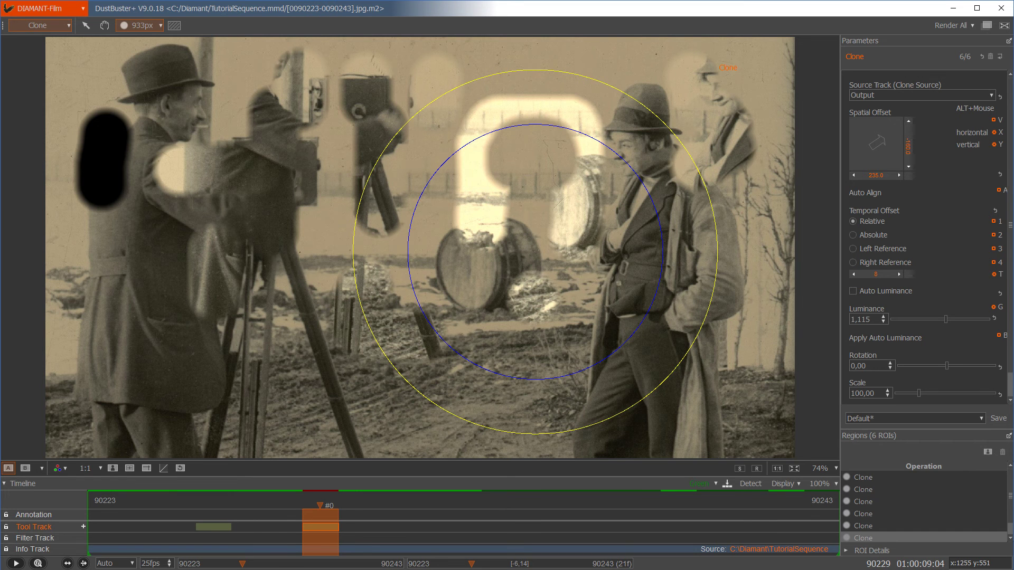
scroll(534, 252, "down", 12)
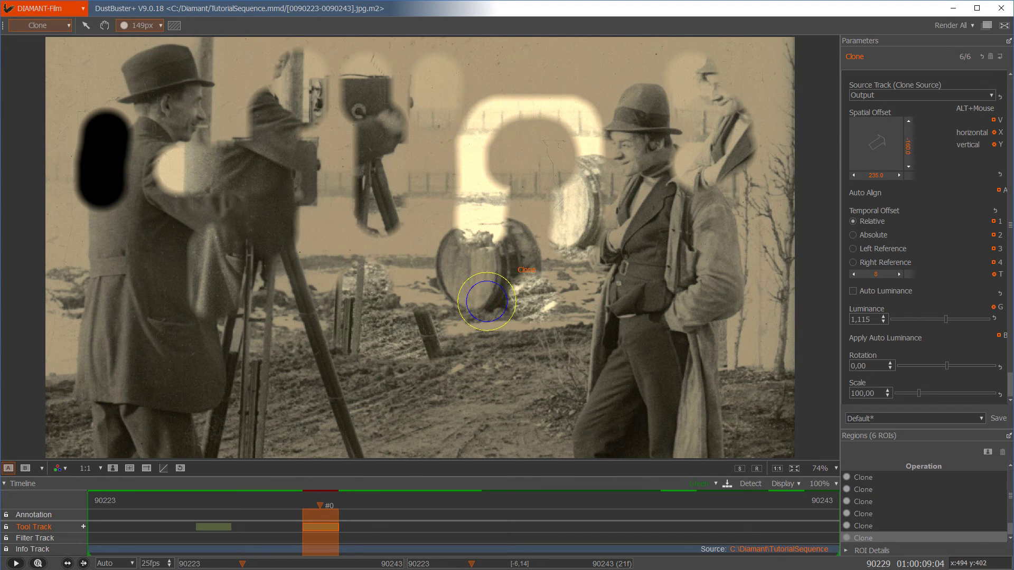
Step: Go to frame 90233 and check the brush settings for how to draw a straight line
key("space")
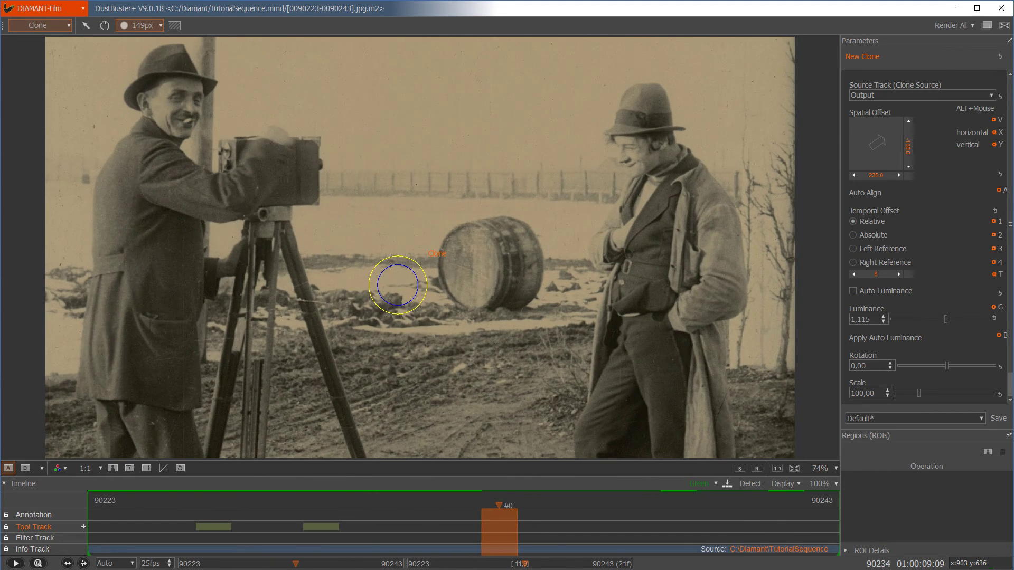
key("Left")
key("Left")
scroll(391, 267, "down", 2)
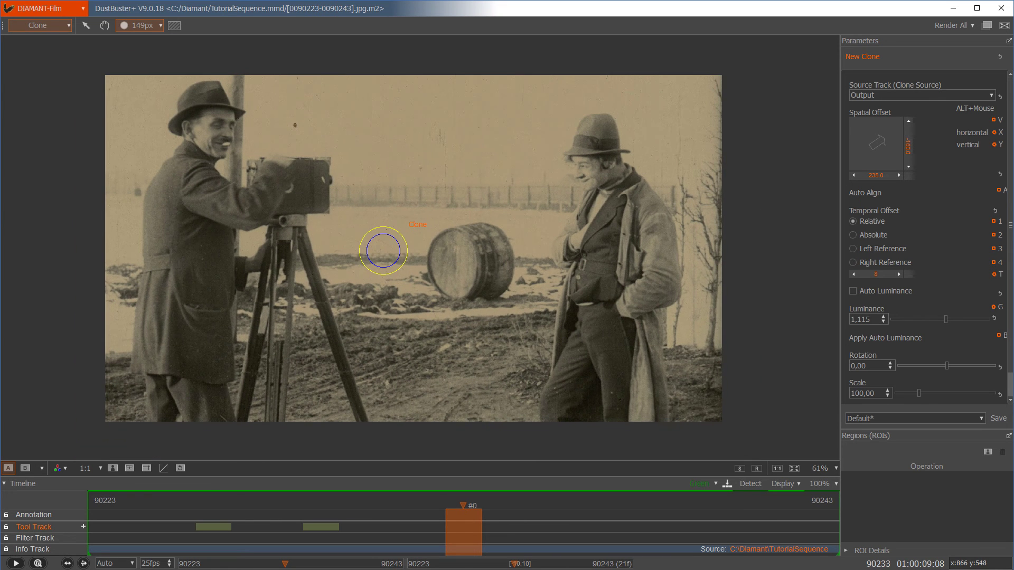
scroll(383, 251, "up", 2)
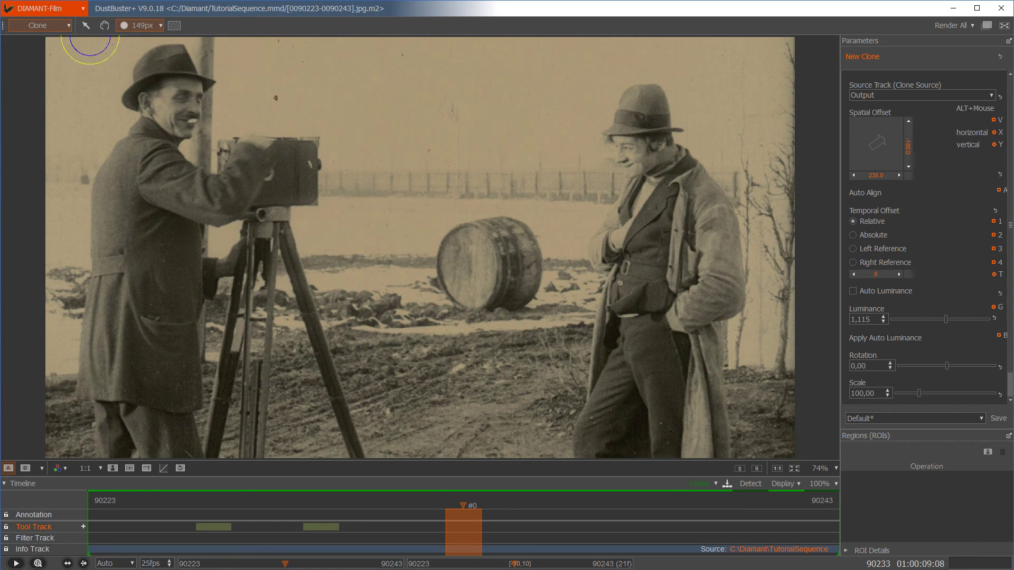
left_click(160, 26)
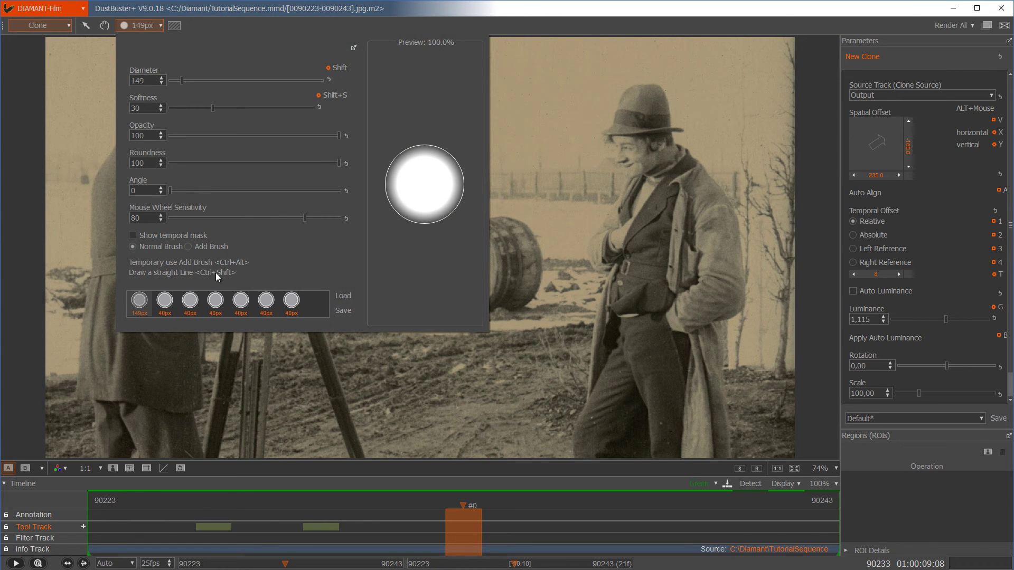
left_click(429, 11)
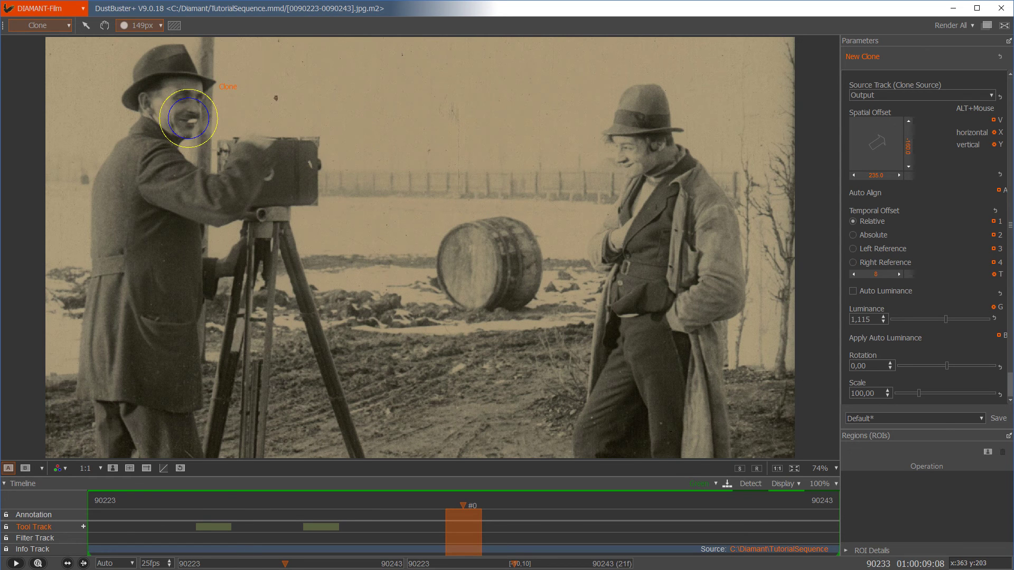
Step: Paint a clone of connected straight lines from the cameraman's face to the other man's hat, the barrel and that man's waist
left_click(189, 119)
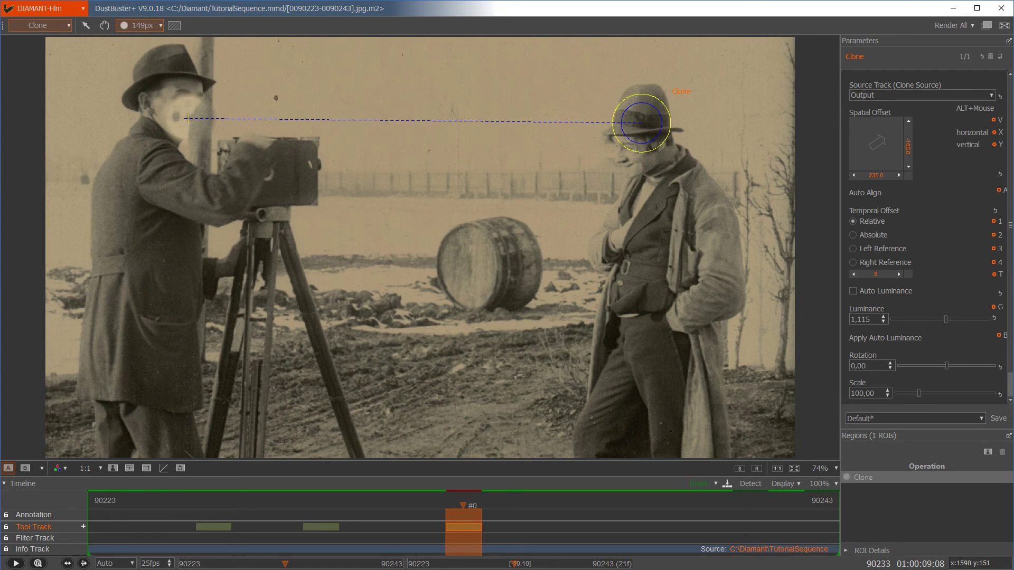
left_click(642, 123, "shift")
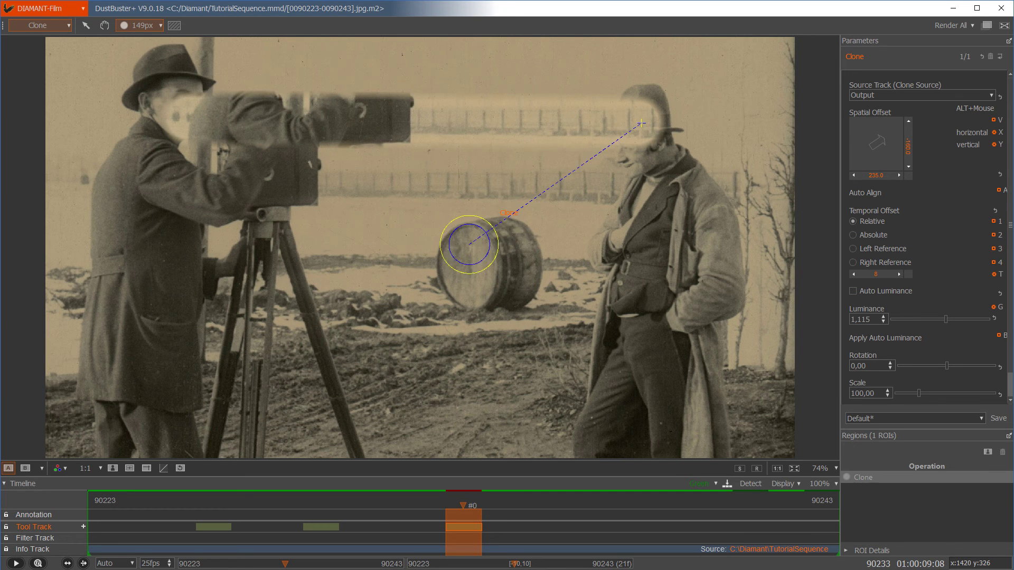
left_click(453, 263, "shift")
left_click(634, 336, "shift")
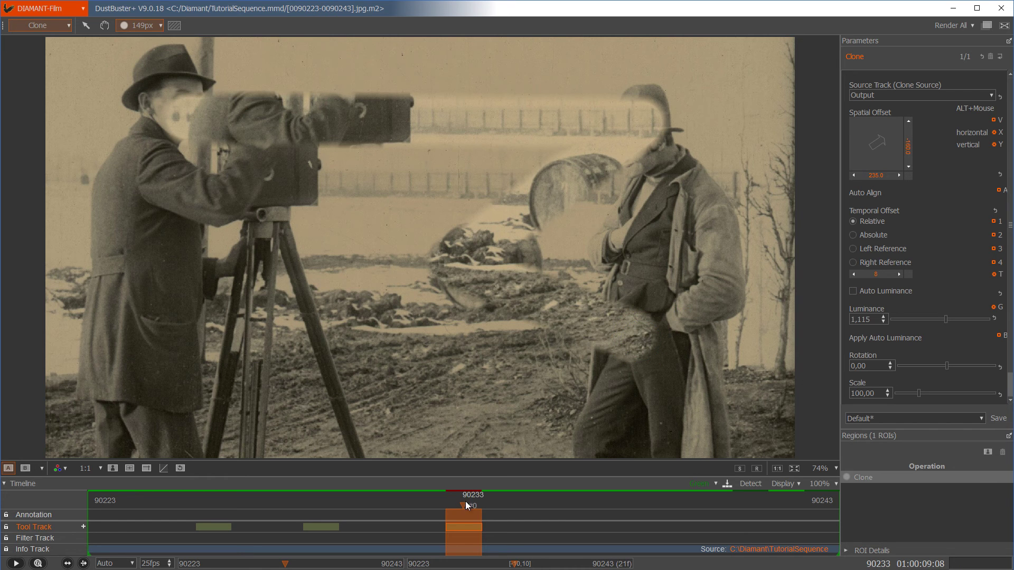
Step: Return to frame 90229 with the earlier painted clones
key("Left")
key("Left")
key("Left")
key("Left")
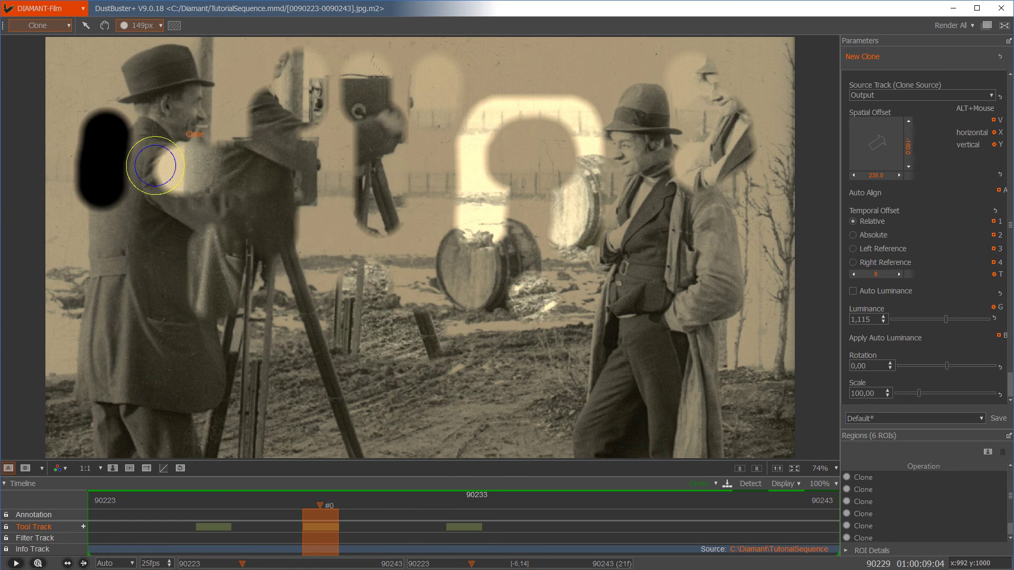
Step: Select the bright arch-shaped clone above the barrel and adjust its temporal offset and spatial offset, with the horizontal offset at 209
left_click(86, 25)
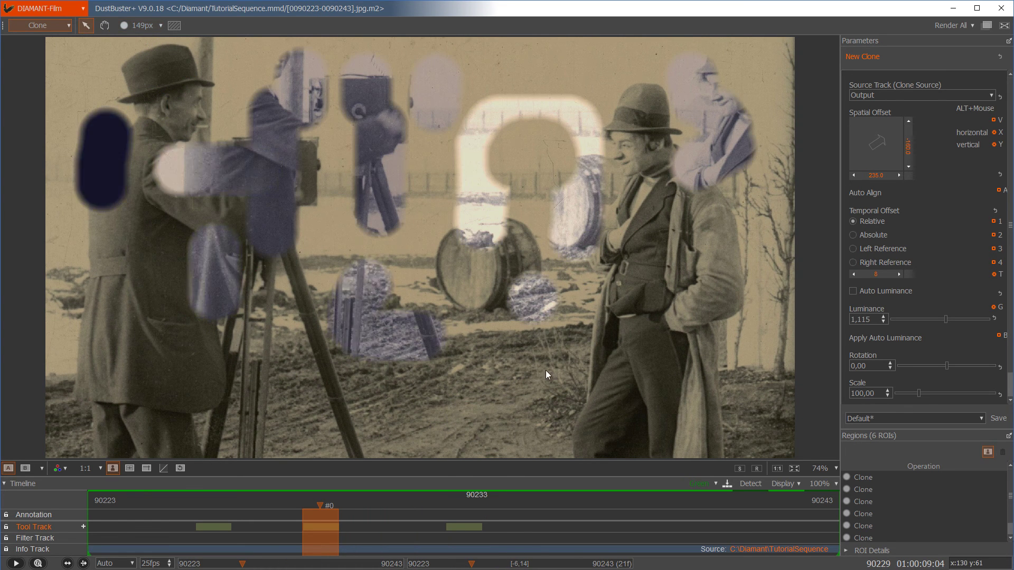
left_click(477, 198)
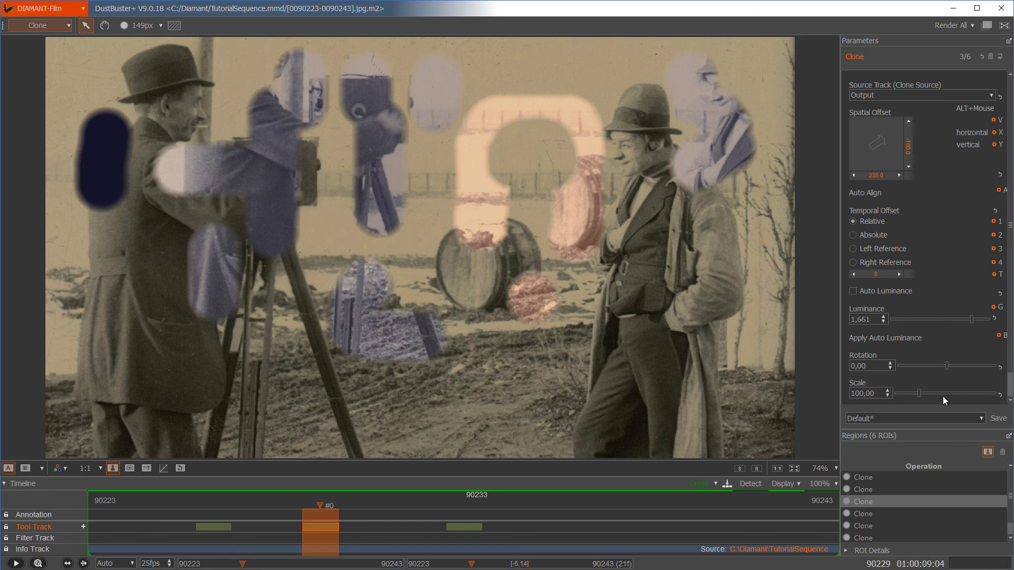
left_click(854, 274)
left_click(853, 274)
left_click(854, 274)
left_click(853, 275)
left_click(853, 274)
left_click(854, 274)
mouse_move(875, 134)
left_mouse_down()
mouse_move(862, 157)
mouse_move(878, 135)
mouse_move(866, 142)
left_mouse_up()
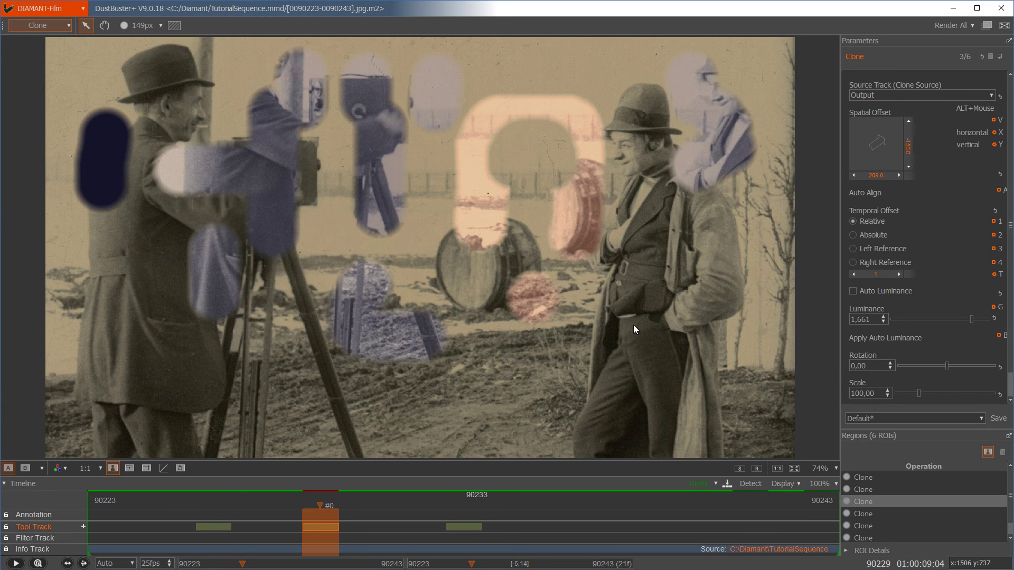
Step: Delete the clone whose patches cover the cameraman's back and arm and the ground beside the tripod
left_click(112, 150)
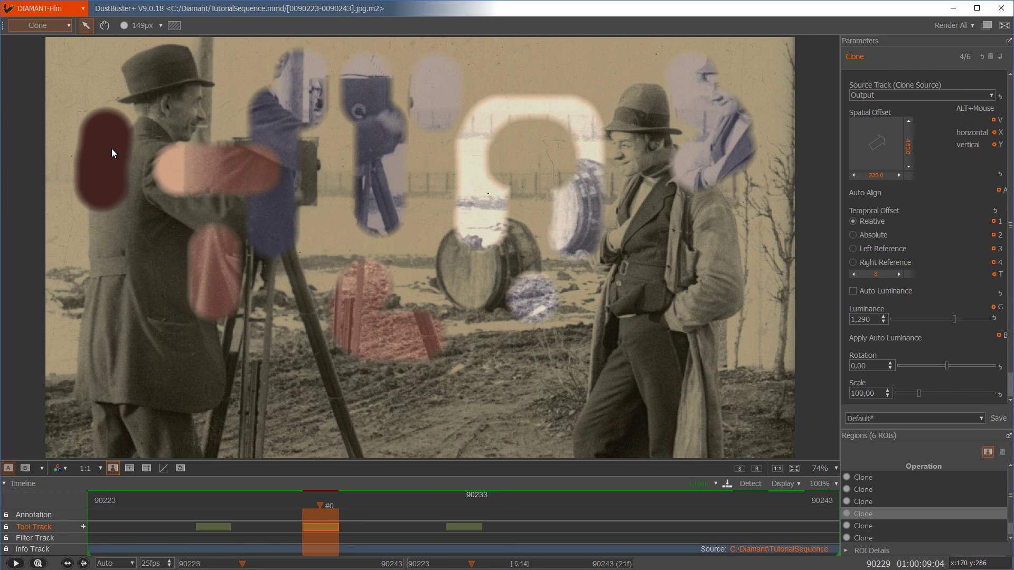
key("Delete")
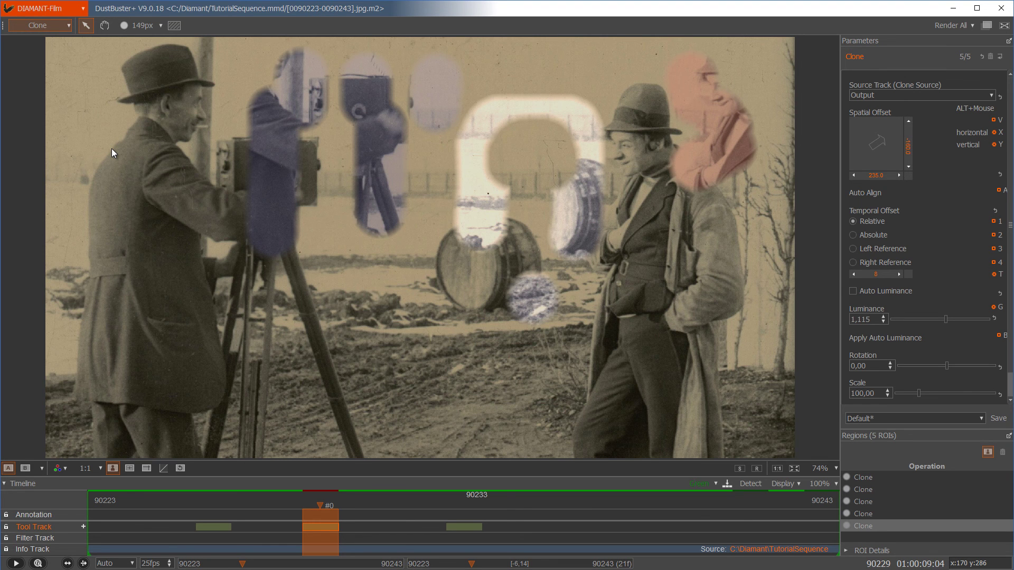
Step: Step back and forth through the neighbouring frames to compare them, ending on frame 90230
key("Left")
key("Right")
key("Right")
key("Right")
key("Left")
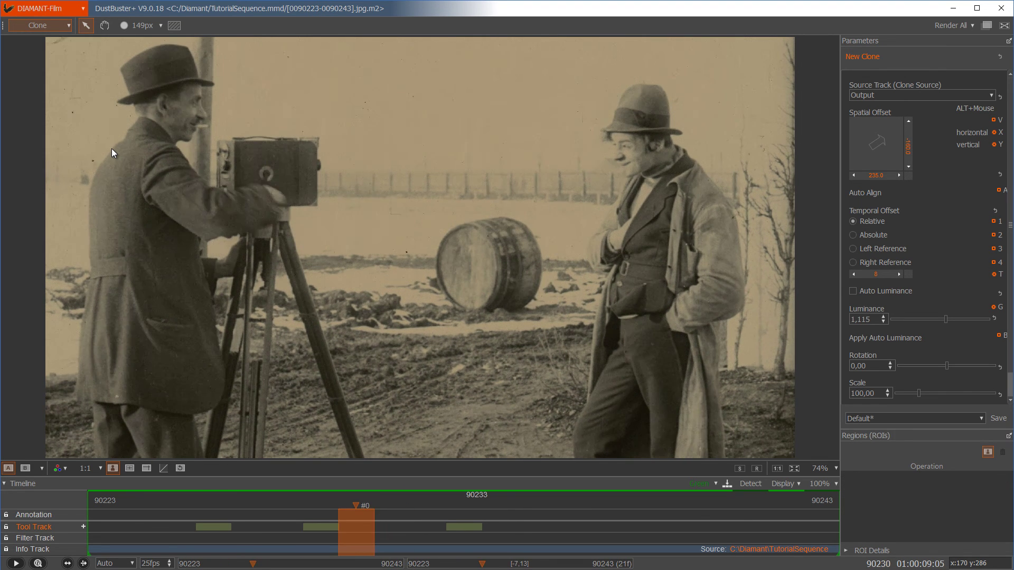
key("Right")
key("Right")
key("Left")
key("Left")
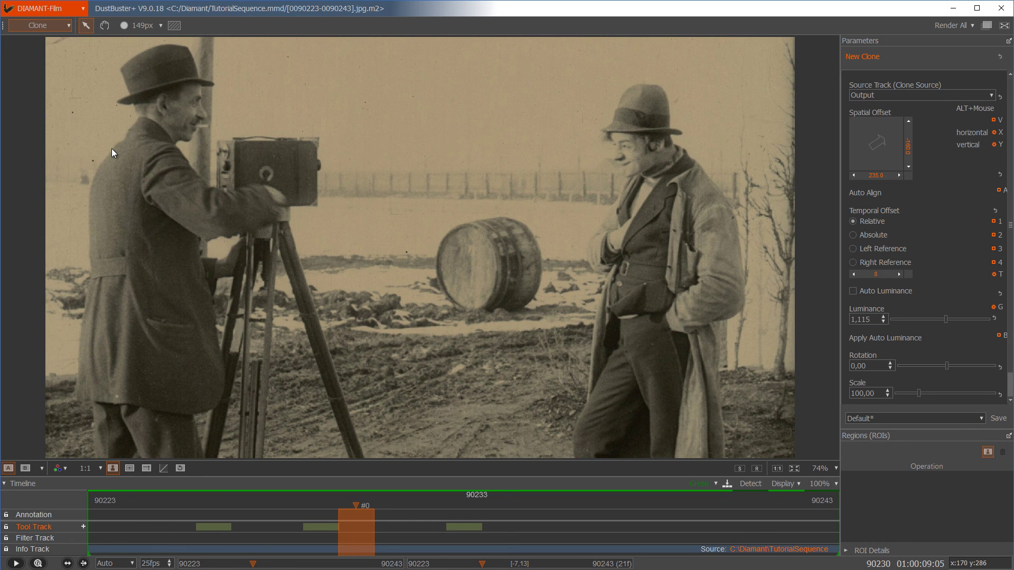